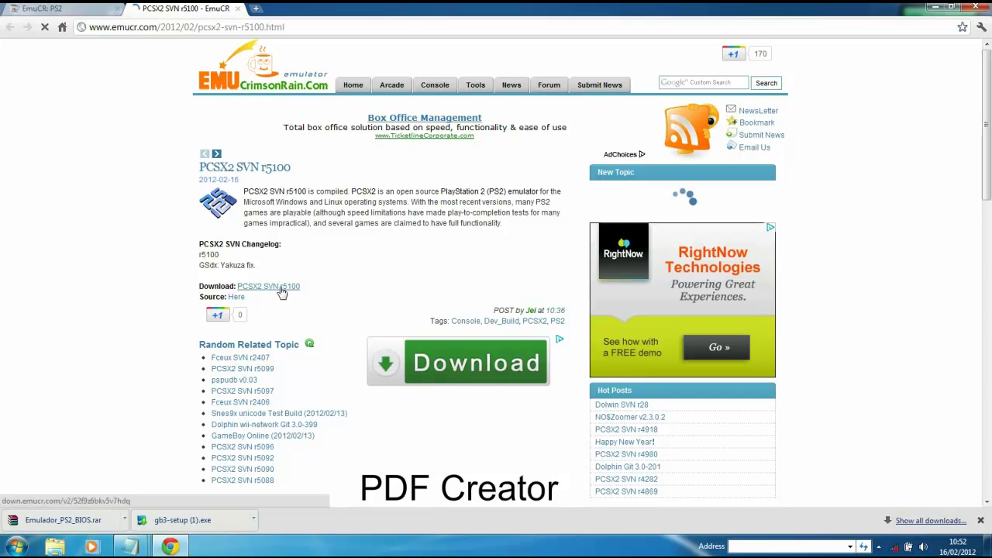
Download the PCSX2 SVN r5100 archive through its MediaFire link and close the tabs opened for it.
{"action": "left_click", "coordinate": [280, 288]}
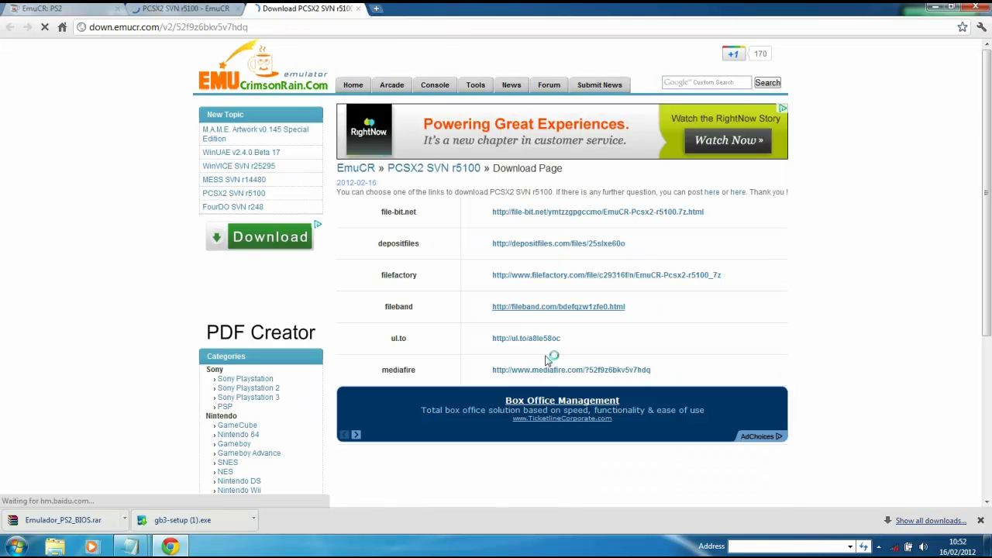
{"action": "left_click", "coordinate": [555, 373]}
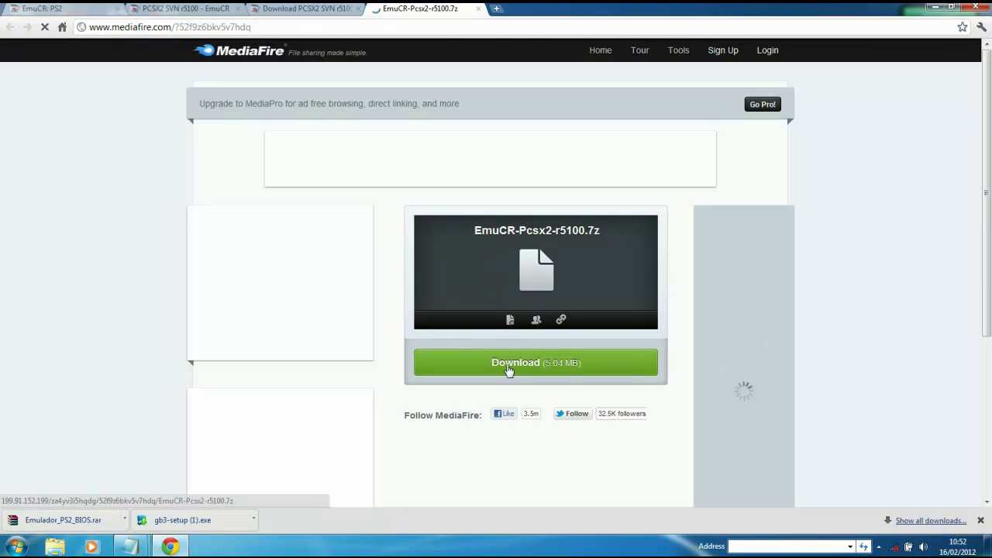
{"action": "left_click", "coordinate": [508, 364]}
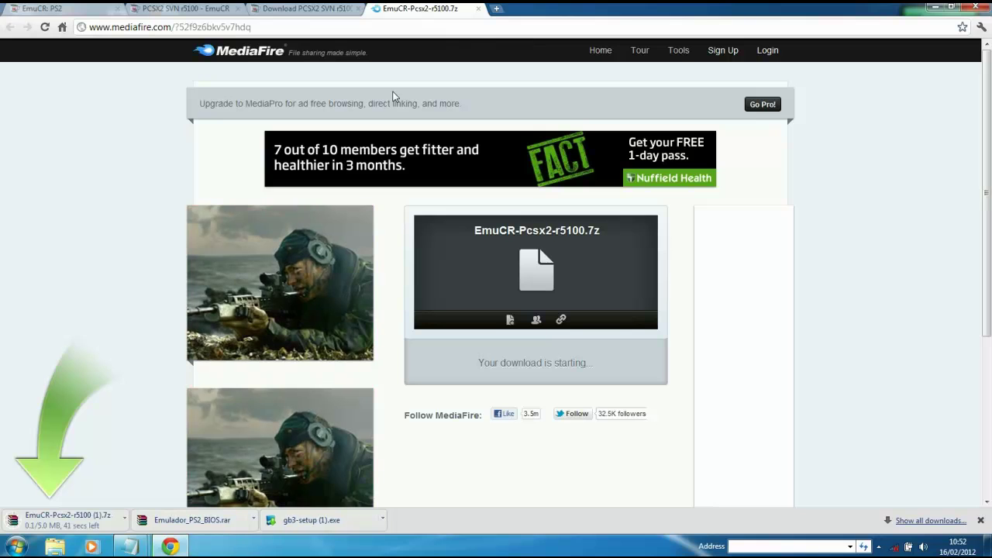
{"action": "left_click", "coordinate": [480, 8]}
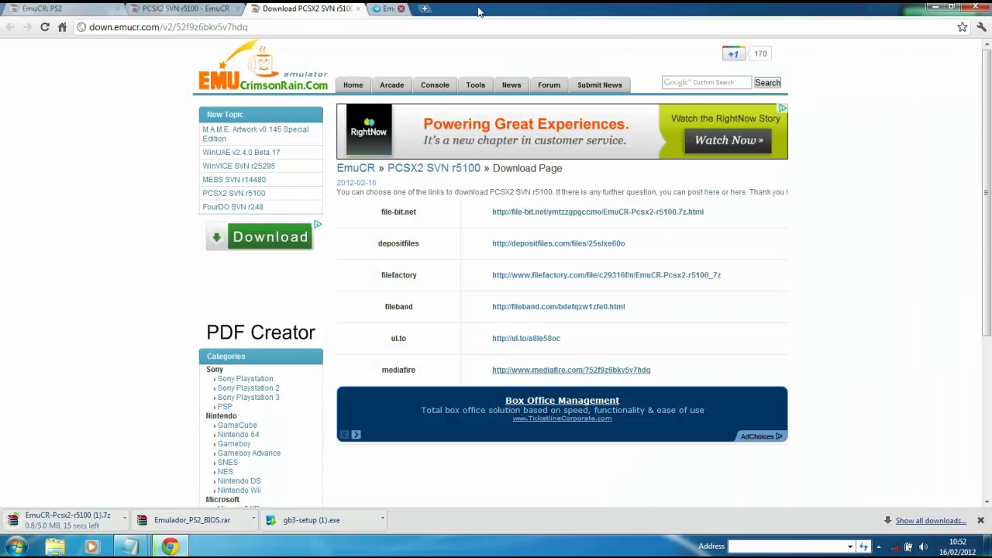
{"action": "left_click", "coordinate": [359, 9]}
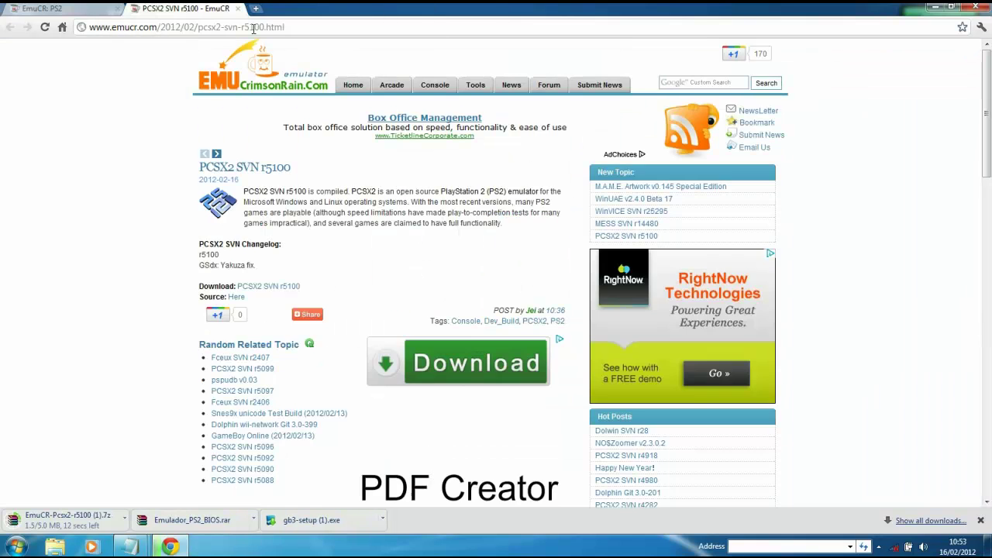
{"action": "left_click", "coordinate": [239, 8]}
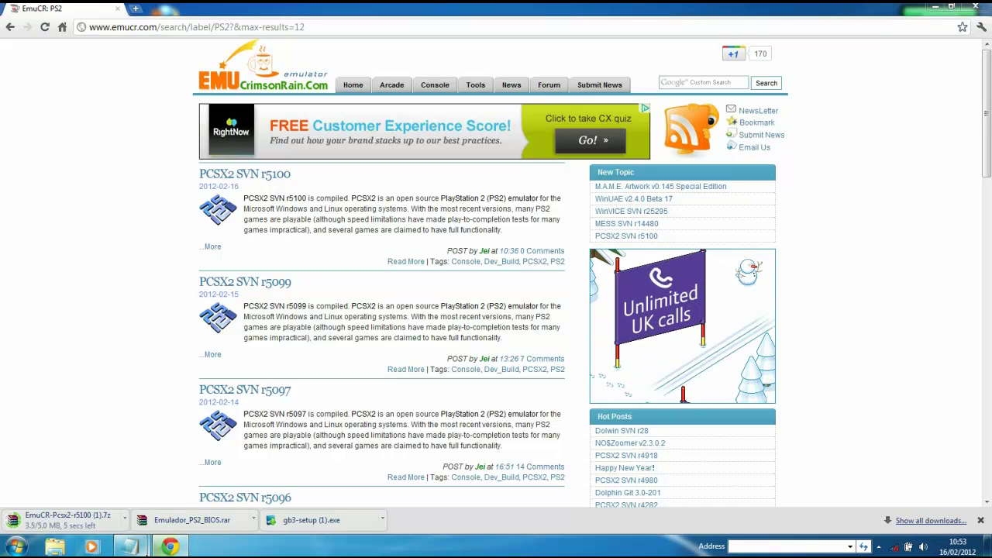
{"action": "mouse_move", "coordinate": [129, 546]}
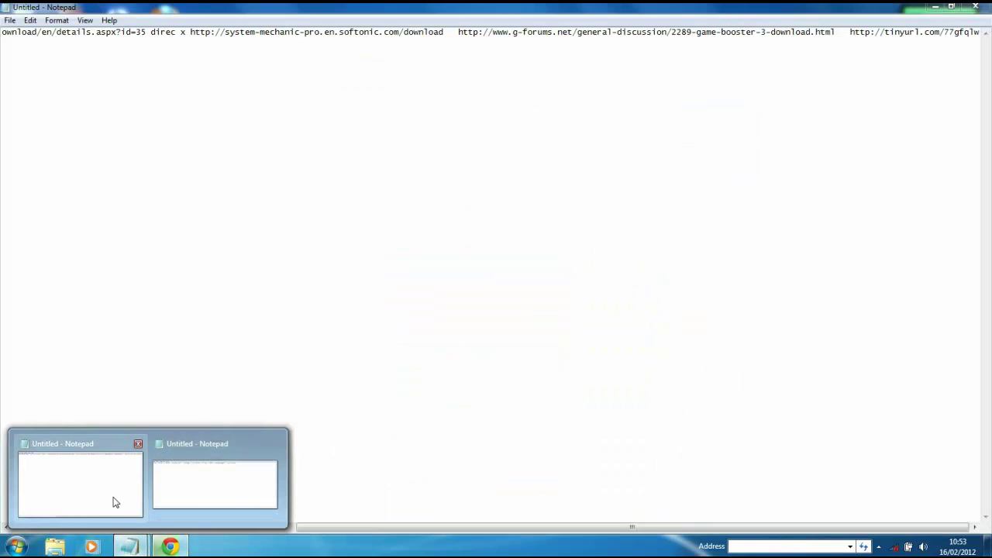
{"action": "left_click", "coordinate": [114, 503]}
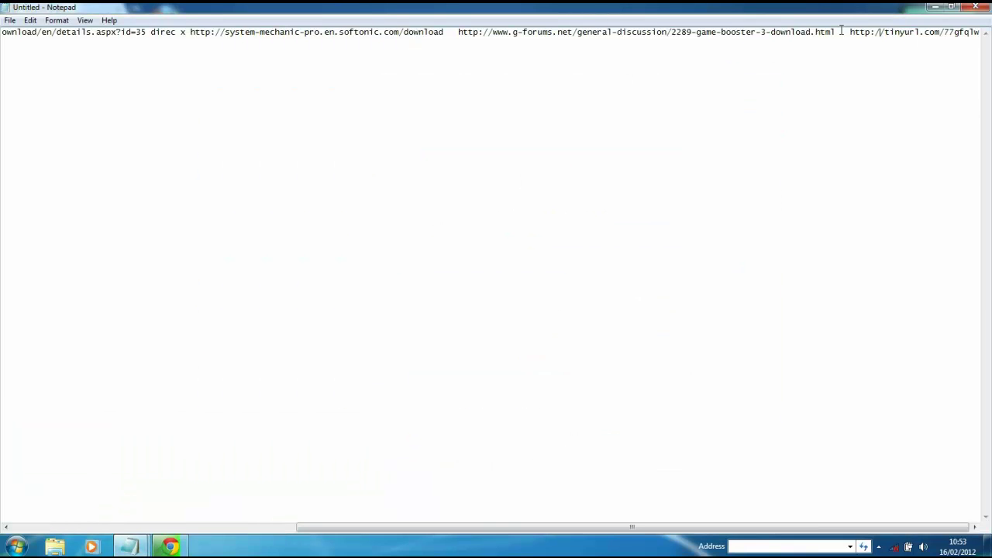
{"action": "left_click", "coordinate": [938, 7]}
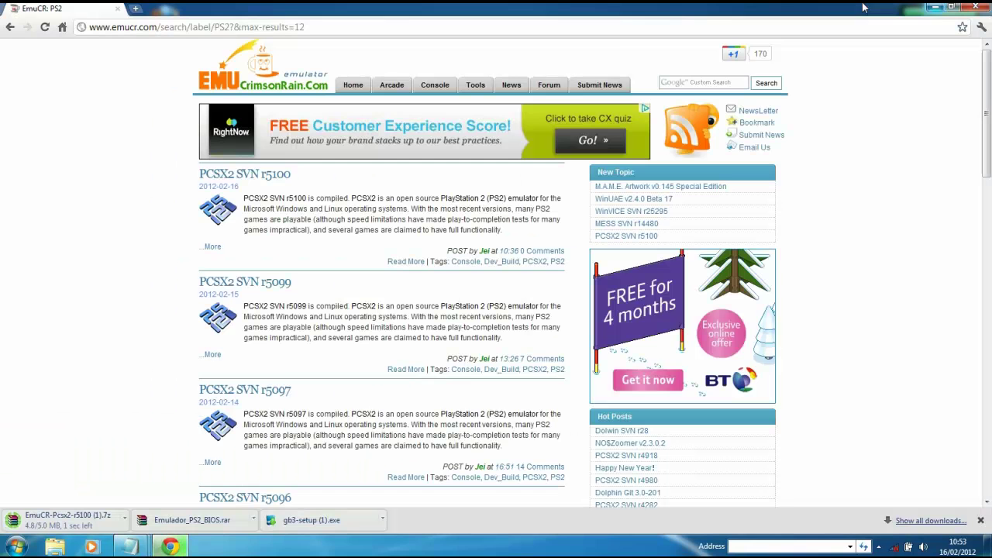
{"action": "left_click", "coordinate": [425, 29]}
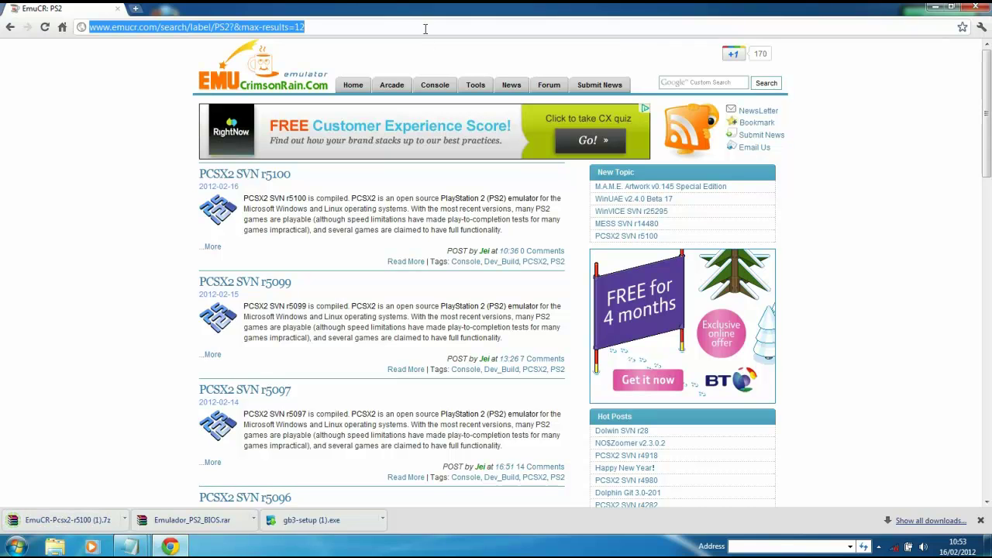
{"action": "type", "text": "http://tinyurl.com/77gfqlw"}
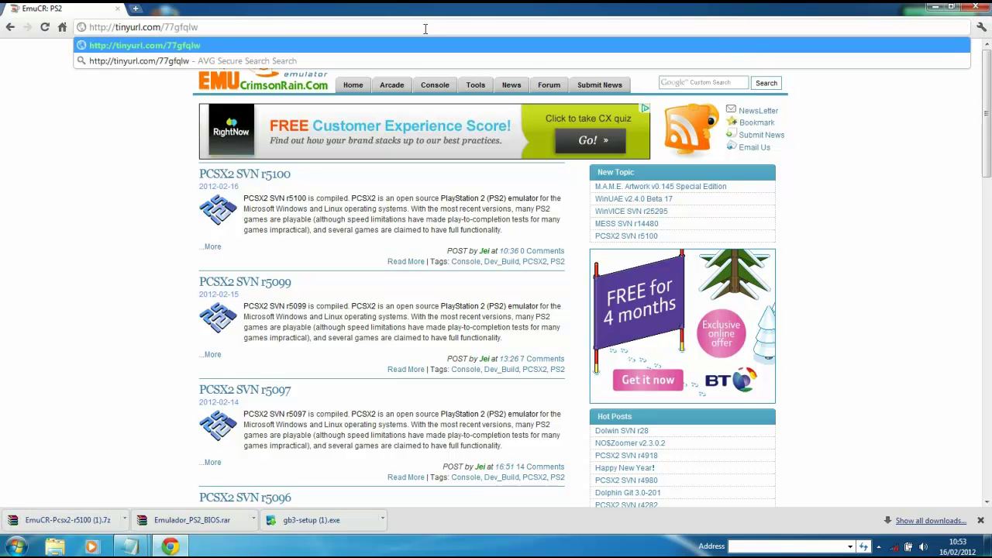
{"action": "key", "text": "Return"}
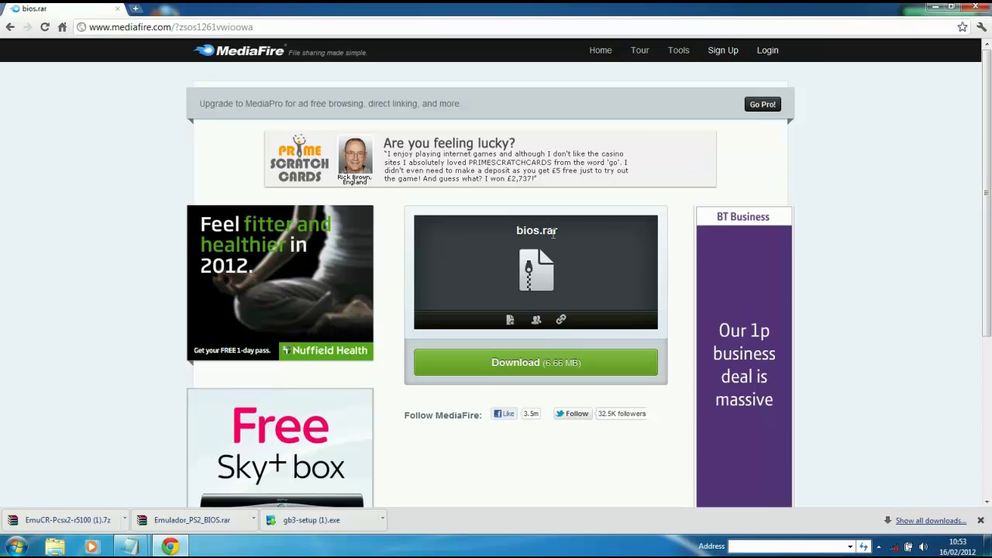
{"action": "left_click", "coordinate": [501, 364]}
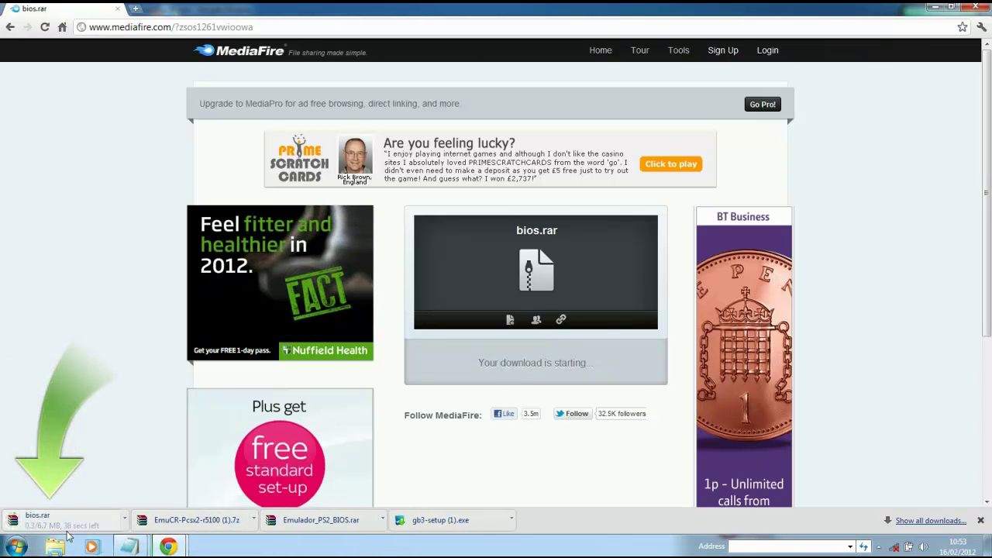
Extract the downloaded EmuCR-Pcsx2-r5100 (1).7z archive to the desktop and dismiss the archive window.
{"action": "left_click", "coordinate": [208, 521]}
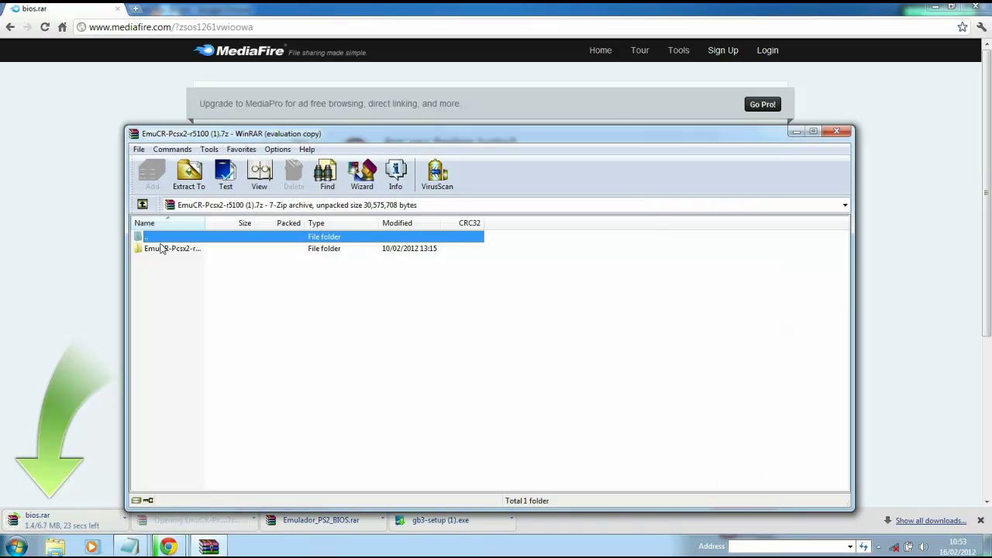
{"action": "left_click", "coordinate": [189, 177]}
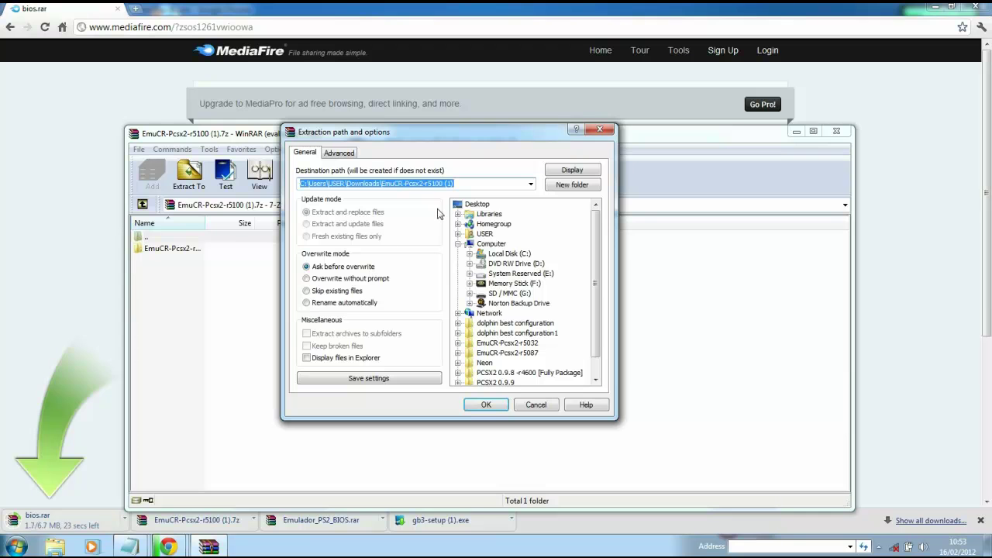
{"action": "left_click", "coordinate": [486, 405]}
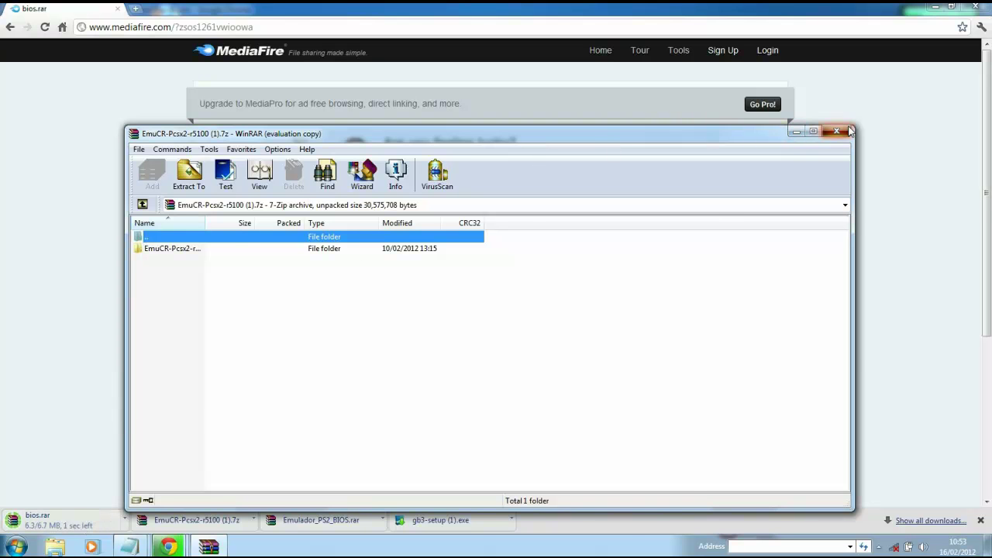
{"action": "left_click", "coordinate": [796, 133]}
Extract the bios folder from bios.rar into the desktop's EmuCR-Pcsx2-r5100 folder and close the archive.
{"action": "left_click", "coordinate": [82, 524]}
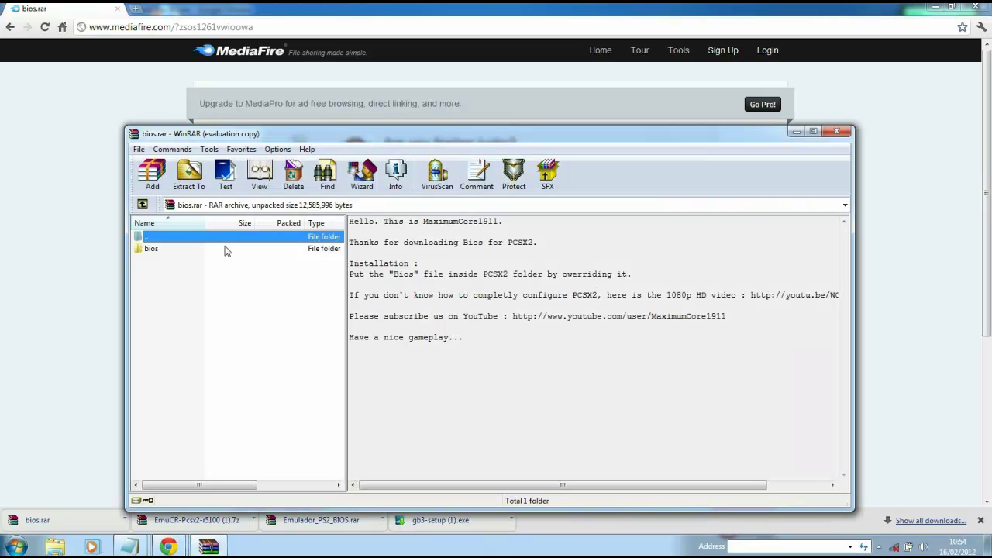
{"action": "left_click", "coordinate": [208, 248]}
{"action": "left_click", "coordinate": [188, 182]}
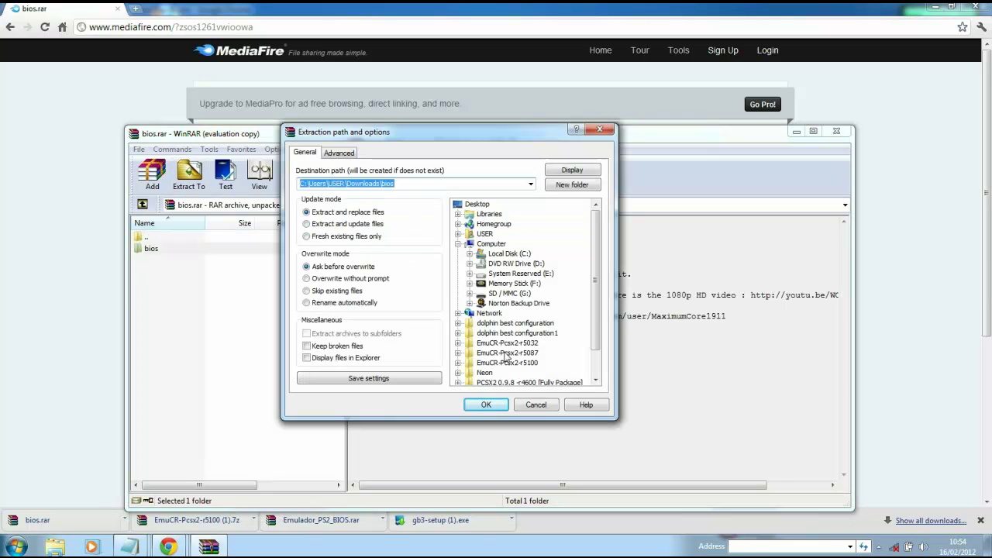
{"action": "left_click", "coordinate": [512, 363]}
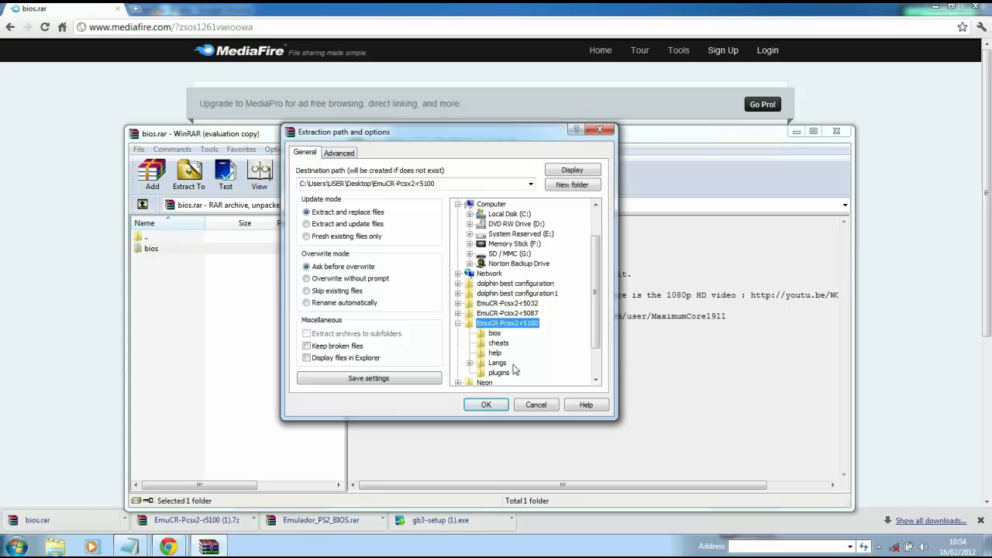
{"action": "left_click", "coordinate": [482, 407]}
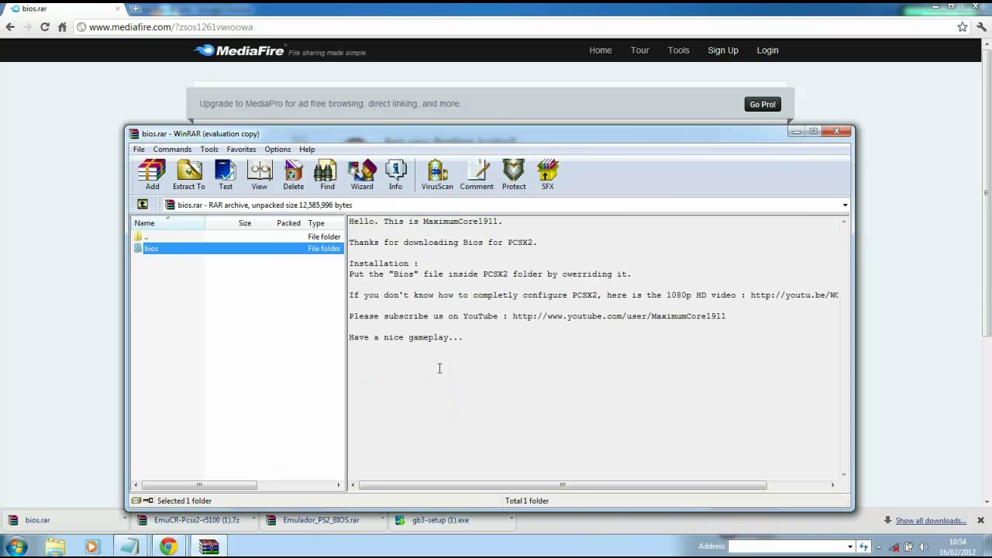
{"action": "left_click", "coordinate": [836, 133]}
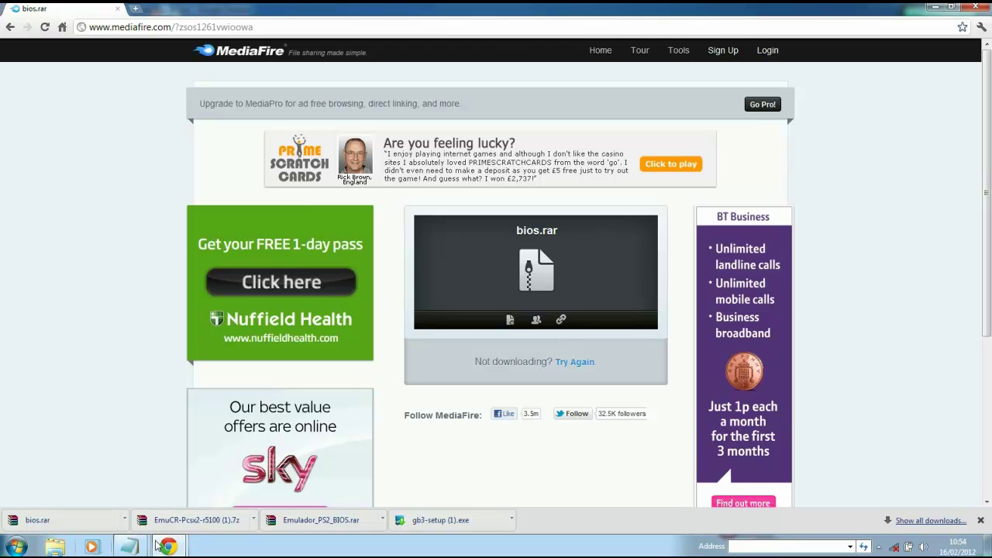
Open the EmuCR-Pcsx2-r5100 folder on the desktop, examine the files in its bios subfolder and return to the main folder.
{"action": "left_click", "coordinate": [936, 6]}
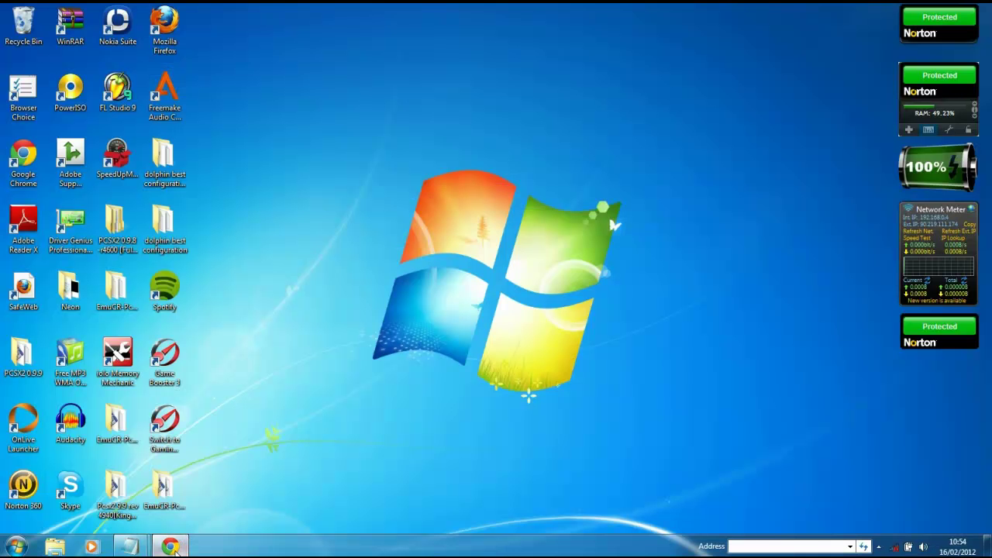
{"action": "left_click", "coordinate": [172, 547]}
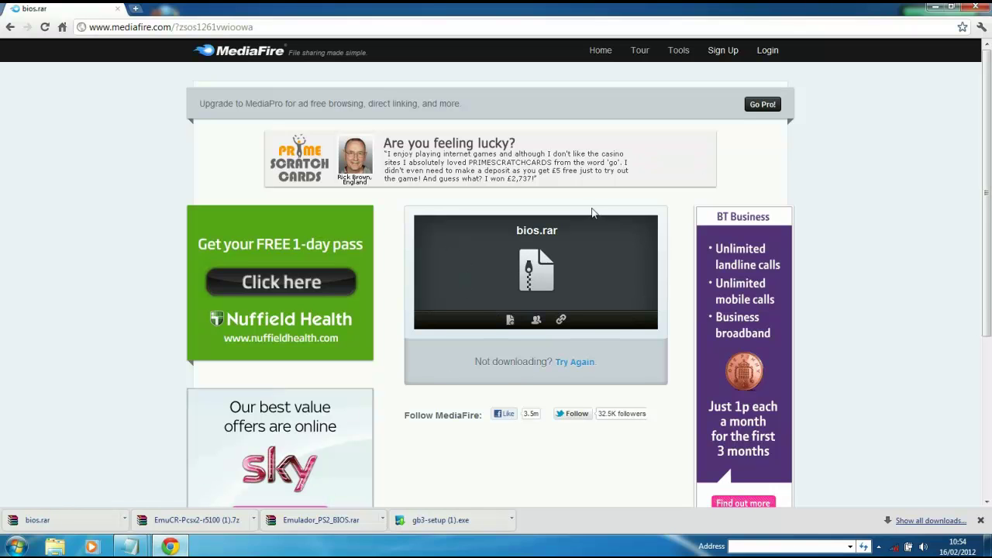
{"action": "left_click", "coordinate": [934, 9]}
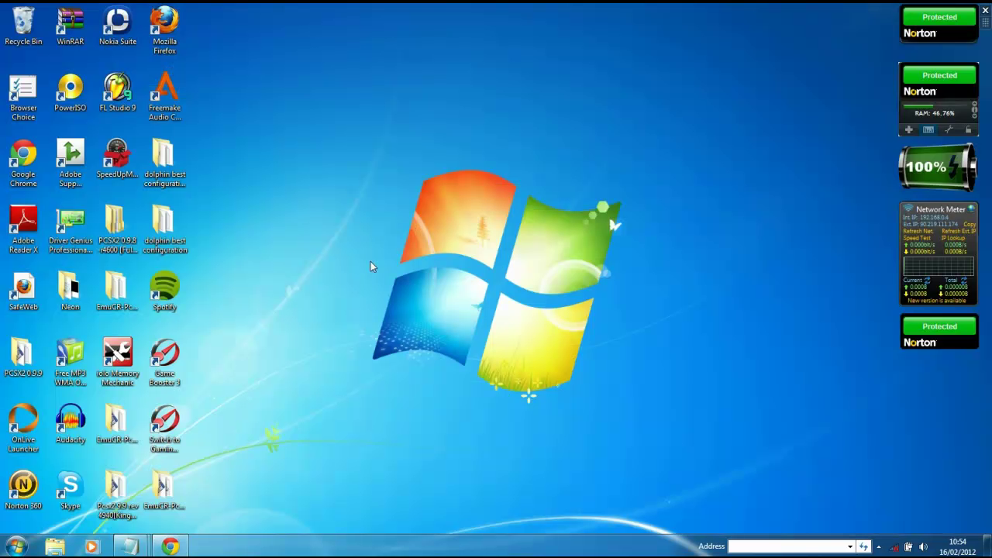
{"action": "double_click", "coordinate": [163, 505]}
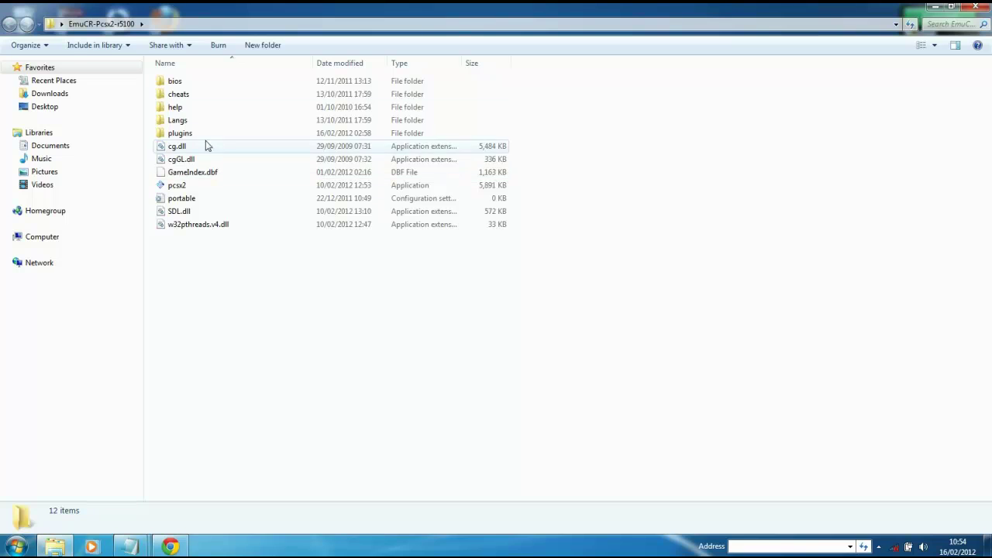
{"action": "double_click", "coordinate": [175, 81]}
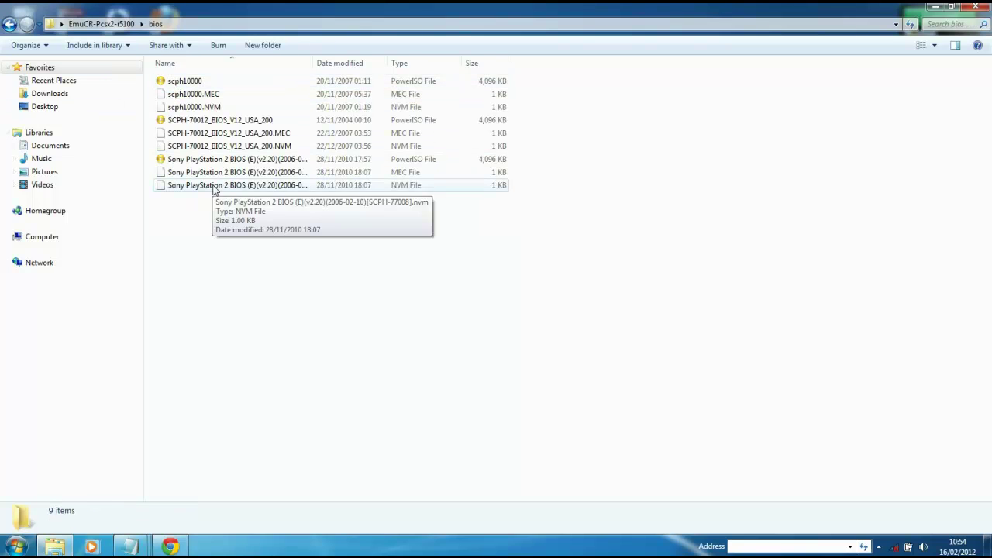
{"action": "left_click", "coordinate": [8, 25]}
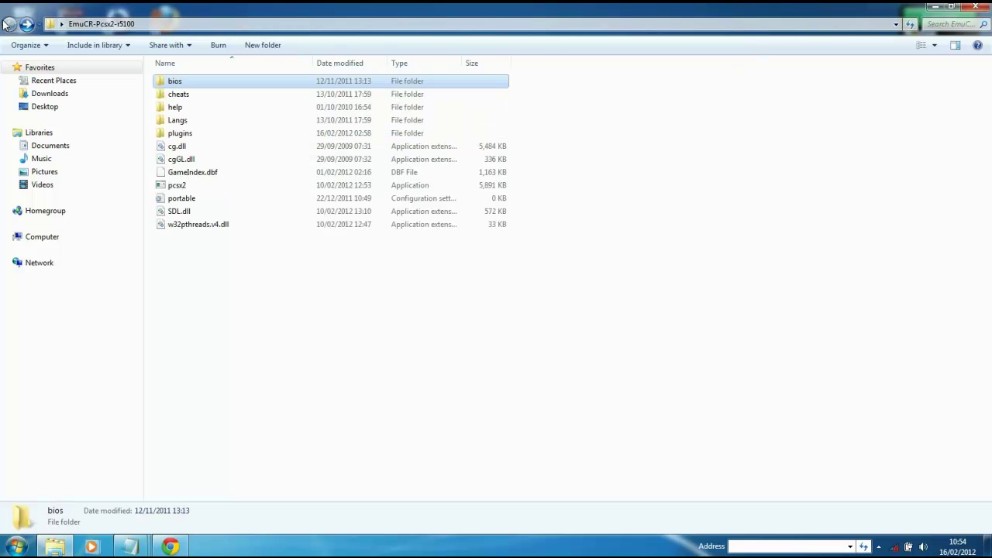
Launch pcsx2, choose English (U.S.) as the language in the first-time configuration and continue to the plugin page.
{"action": "double_click", "coordinate": [177, 186]}
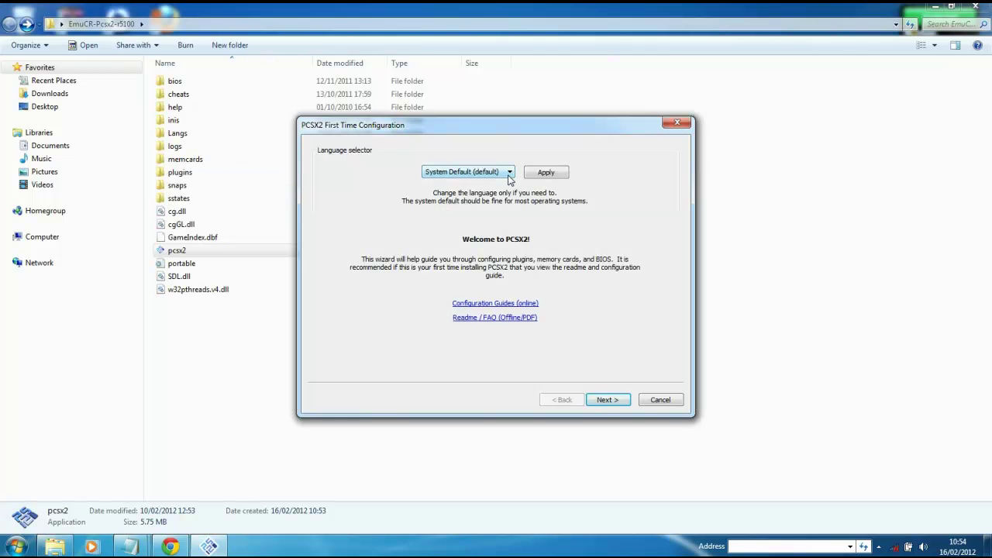
{"action": "left_click", "coordinate": [510, 173]}
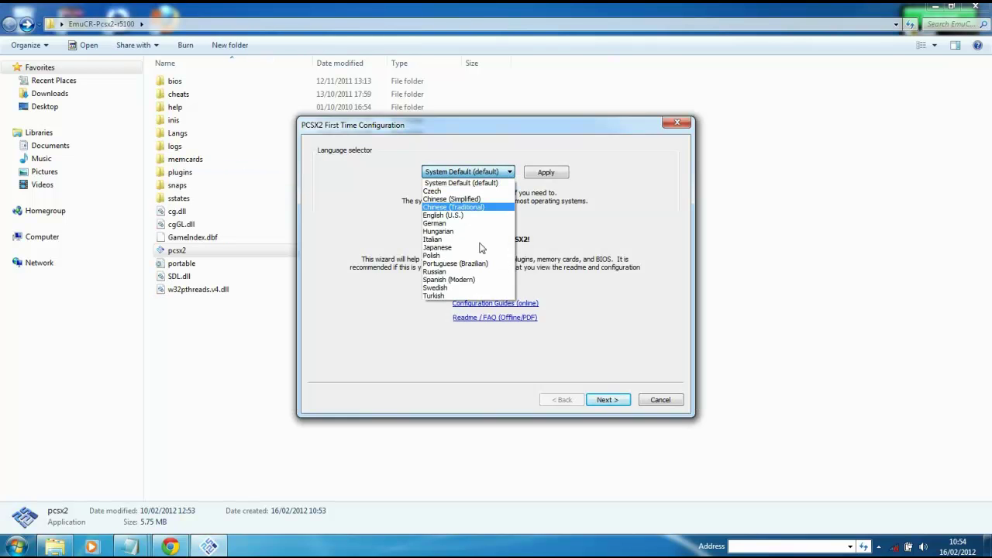
{"action": "left_click", "coordinate": [455, 215]}
{"action": "left_click", "coordinate": [603, 402]}
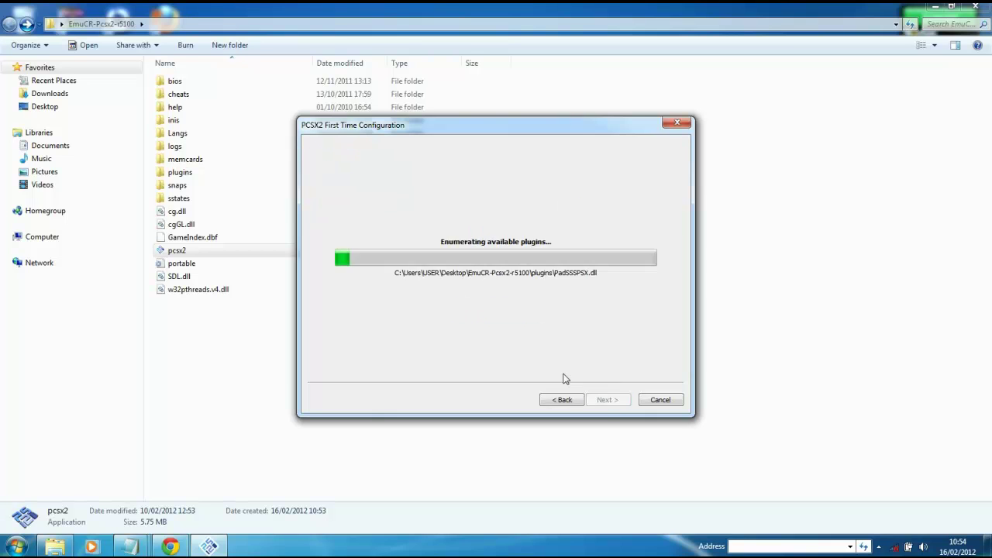
Set the GS plugin to GSdx 5100 (MSVC 16.00, SSE41) 0.1.16 [GSdx32-SSE4].
{"action": "left_click", "coordinate": [658, 175]}
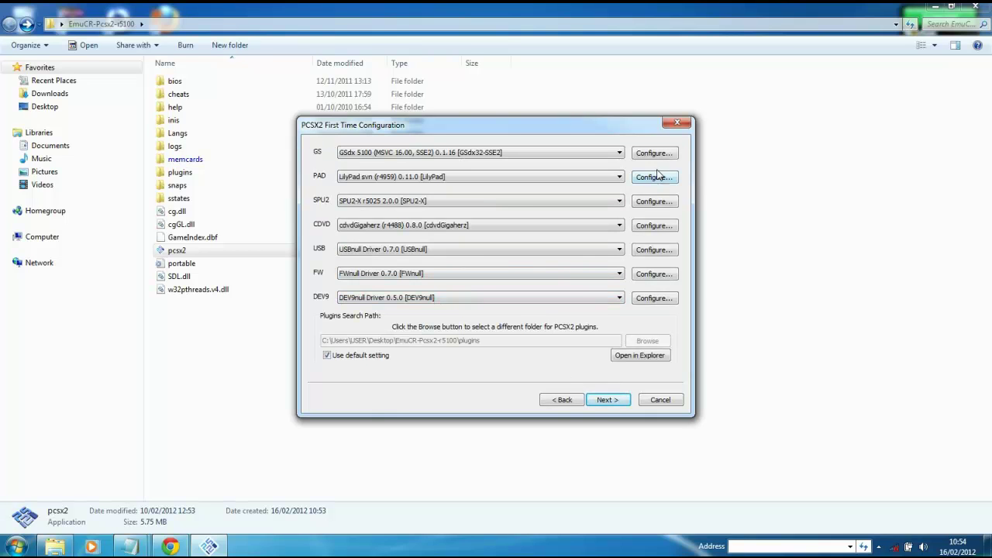
{"action": "left_click", "coordinate": [609, 153]}
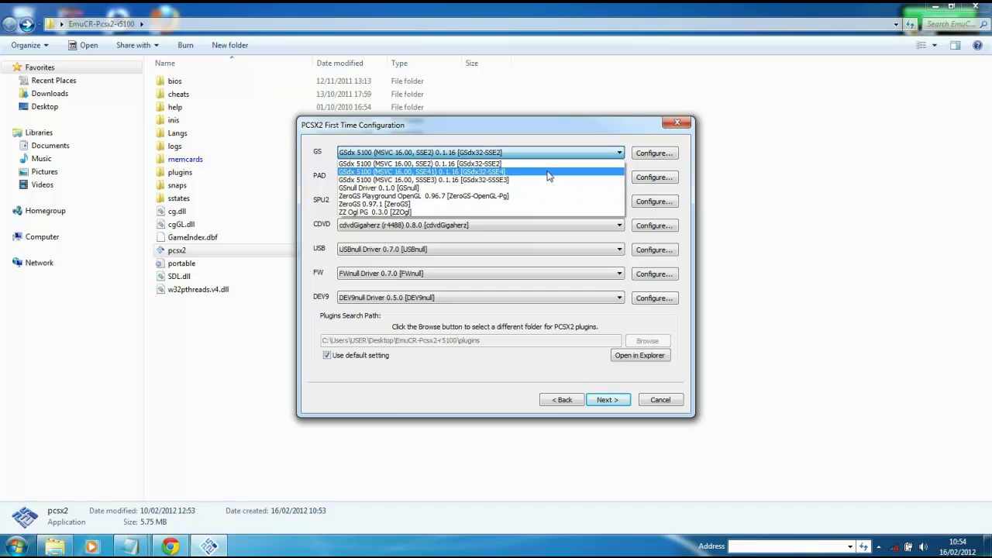
{"action": "left_click", "coordinate": [546, 172]}
Open the GS plugin's configuration and set its renderer to Direct3D10 (Hardware).
{"action": "left_click", "coordinate": [652, 153]}
{"action": "left_click", "coordinate": [544, 176]}
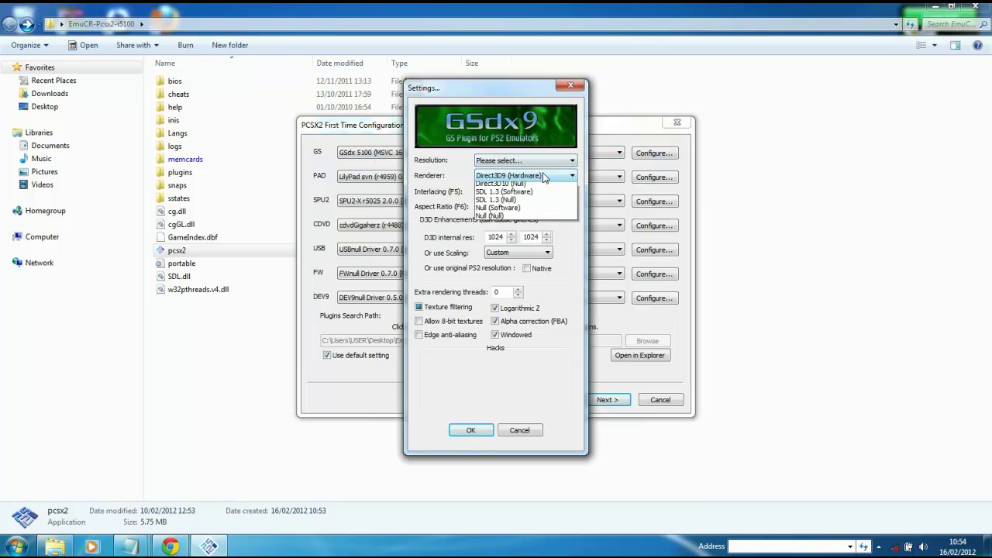
{"action": "left_click", "coordinate": [534, 219]}
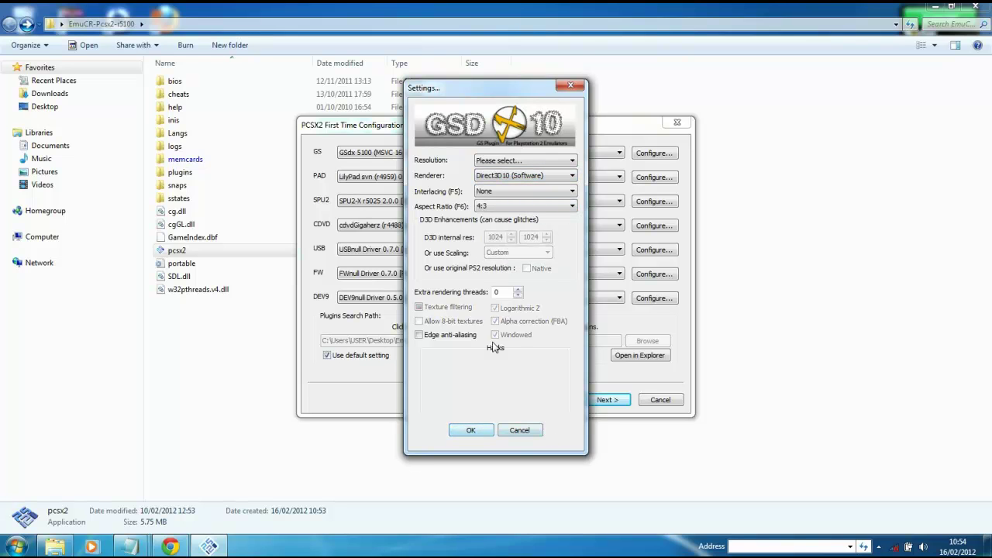
{"action": "left_click", "coordinate": [513, 177]}
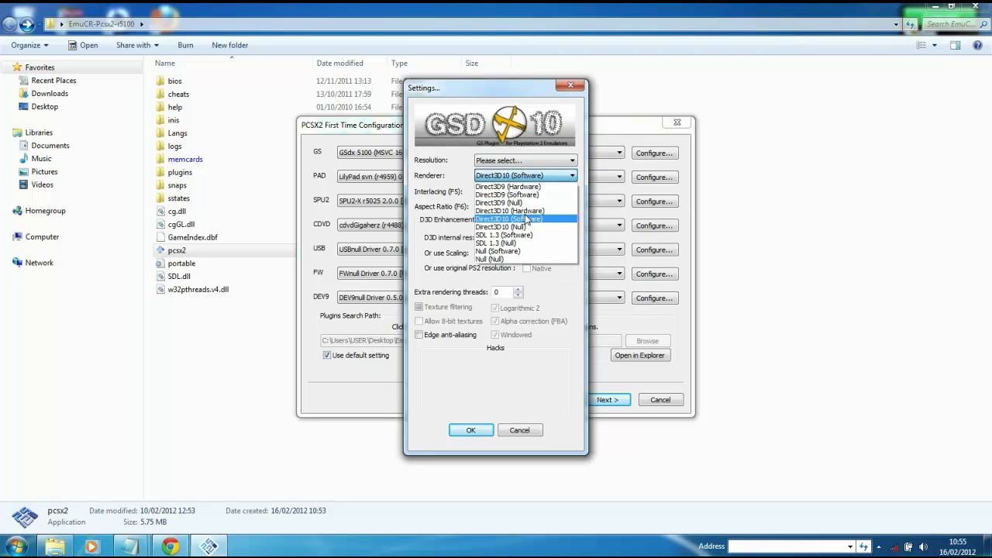
{"action": "left_click", "coordinate": [513, 210]}
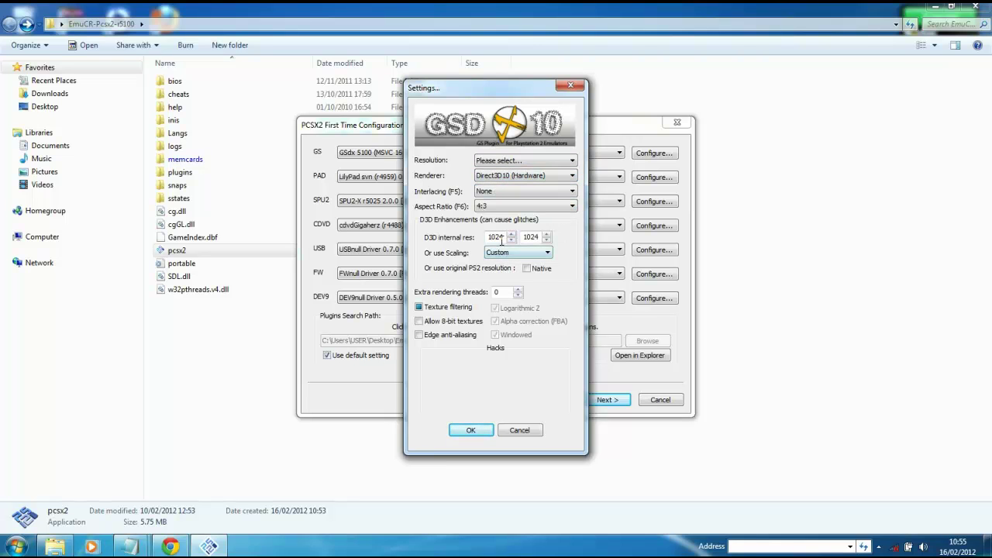
Replace both D3D internal resolution values and accept the GS plugin settings.
{"action": "left_click_drag", "start_coordinate": [501, 242], "coordinate": [416, 258]}
{"action": "type", "text": "5"}
{"action": "key", "text": "Tab"}
{"action": "type", "text": "51"}
{"action": "left_click", "coordinate": [477, 427]}
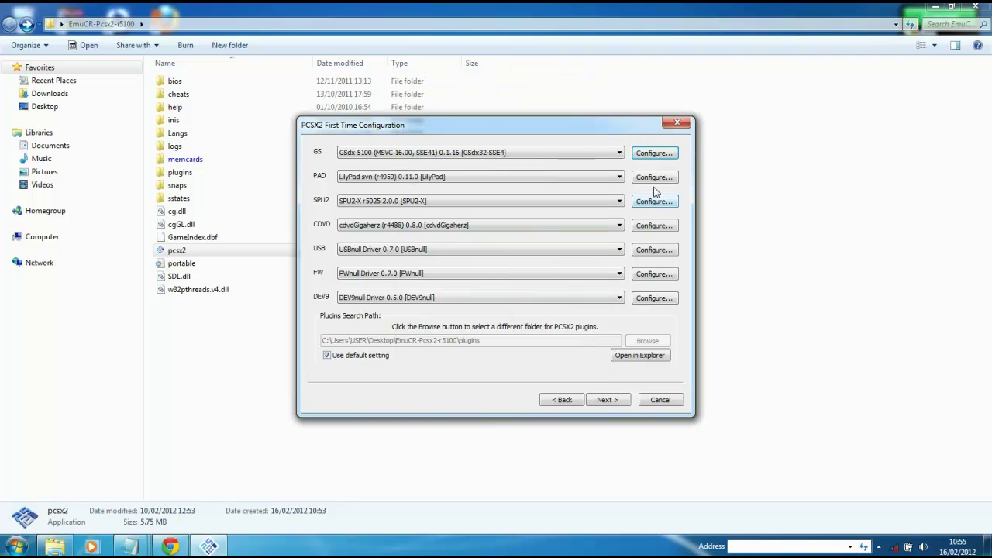
Set the PAD plugin to SSSPSX PAD Pressure Mod 1.7.1 [PadSSSPSX] and open its configuration.
{"action": "left_click", "coordinate": [593, 181]}
{"action": "left_click", "coordinate": [547, 205]}
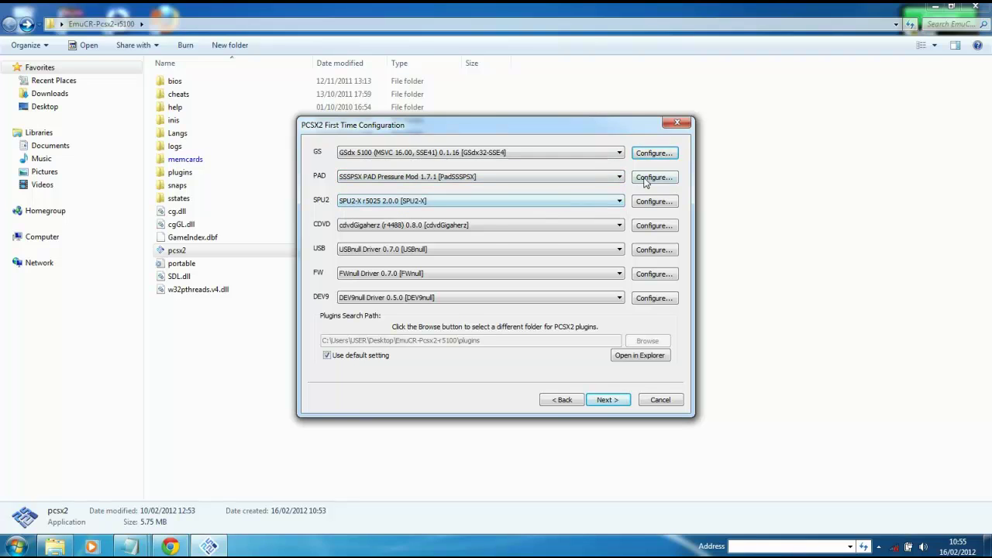
{"action": "left_click", "coordinate": [656, 177]}
Bind the PAD1 shoulder buttons: L2 to 1, R2 to 2, L1 to 3 and R1 to 4.
{"action": "left_click", "coordinate": [409, 182]}
{"action": "key", "text": "1"}
{"action": "left_click", "coordinate": [620, 184]}
{"action": "key", "text": "2"}
{"action": "left_click", "coordinate": [417, 206]}
{"action": "key", "text": "3"}
{"action": "left_click", "coordinate": [629, 205]}
{"action": "key", "text": "4"}
Bind the PAD1 directions: Up to the up arrow, Left to right Ctrl, Down to the left arrow and Right to the right arrow.
{"action": "left_click", "coordinate": [402, 239]}
{"action": "key", "text": "Up"}
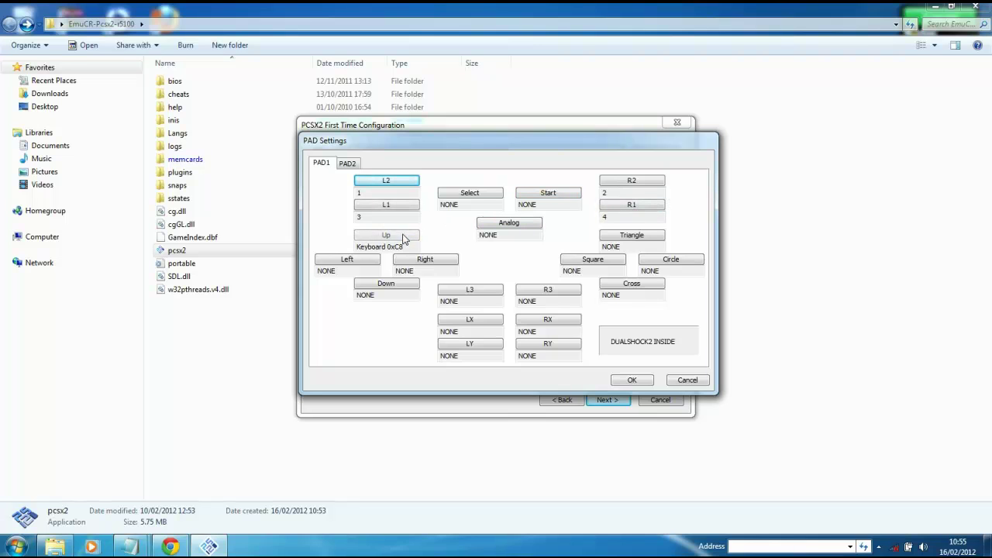
{"action": "left_click", "coordinate": [363, 260]}
{"action": "key", "text": "Control_R"}
{"action": "left_click", "coordinate": [384, 289]}
{"action": "key", "text": "Left"}
{"action": "left_click", "coordinate": [423, 259]}
{"action": "key", "text": "Right"}
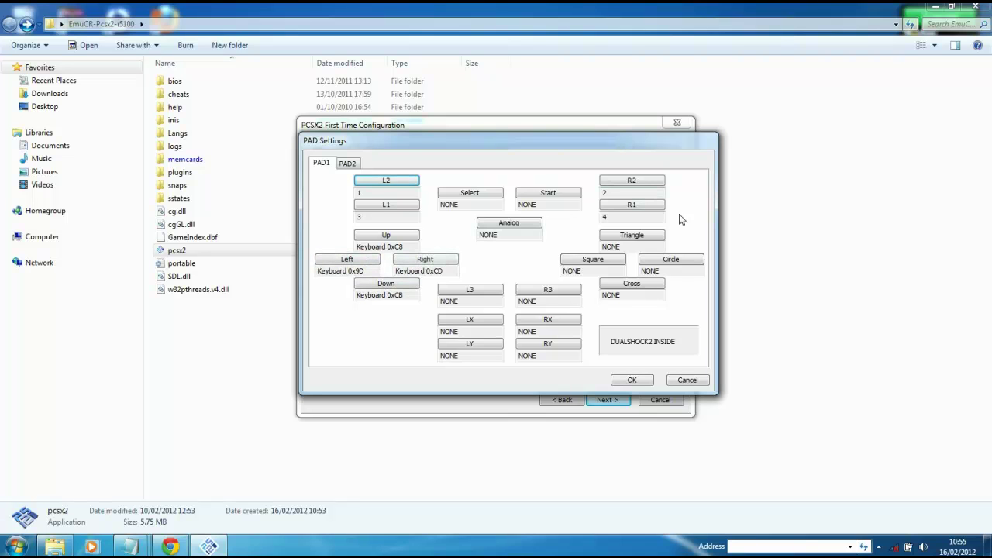
Bind the PAD1 action buttons: Triangle to W, Square to A, Circle to D and Cross to S.
{"action": "left_click", "coordinate": [631, 235]}
{"action": "key", "text": "w"}
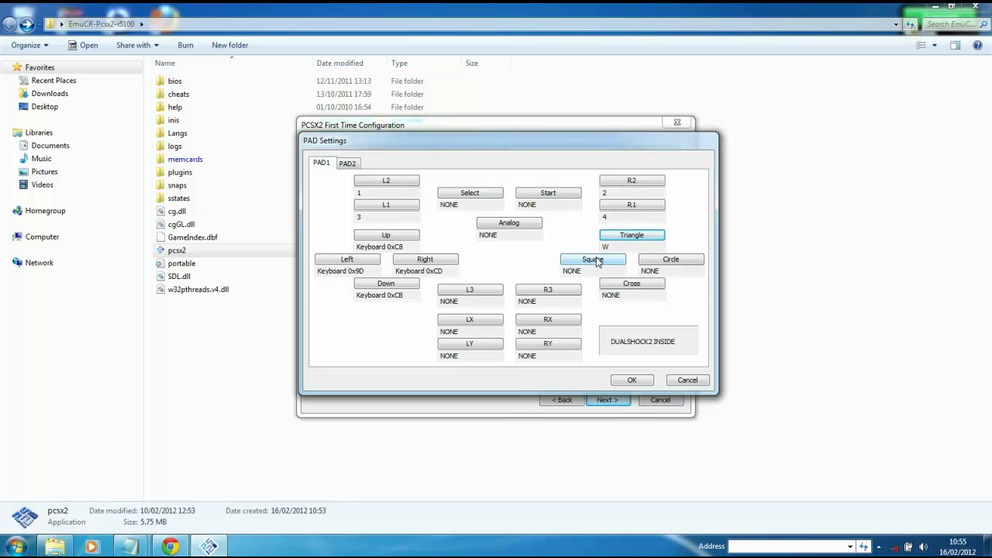
{"action": "left_click", "coordinate": [593, 260]}
{"action": "key", "text": "a"}
{"action": "left_click", "coordinate": [674, 262]}
{"action": "key", "text": "d"}
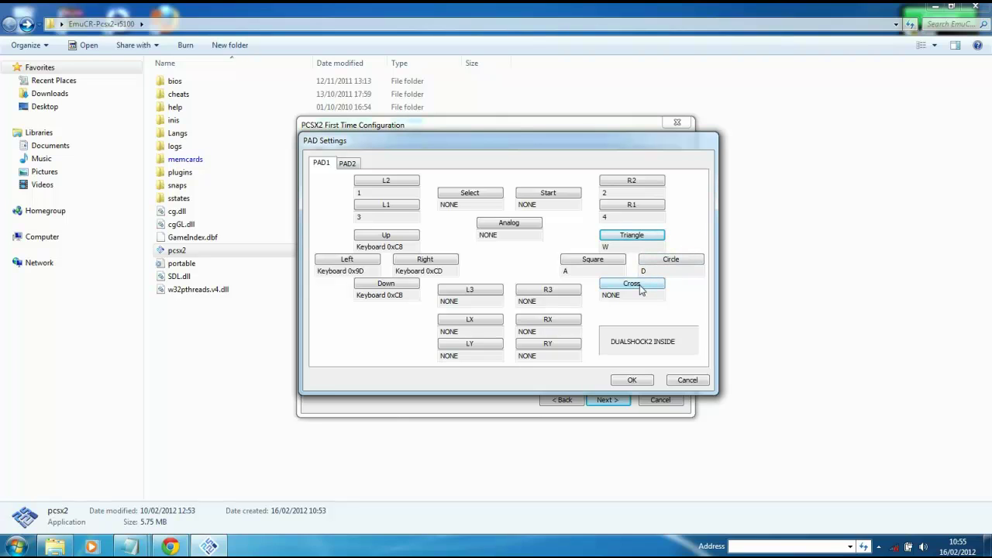
{"action": "left_click", "coordinate": [641, 289]}
{"action": "key", "text": "s"}
Bind L3 to I, R3 to P, Select to O, Start to # and Analog to R, and accept the pad settings.
{"action": "left_click", "coordinate": [487, 299]}
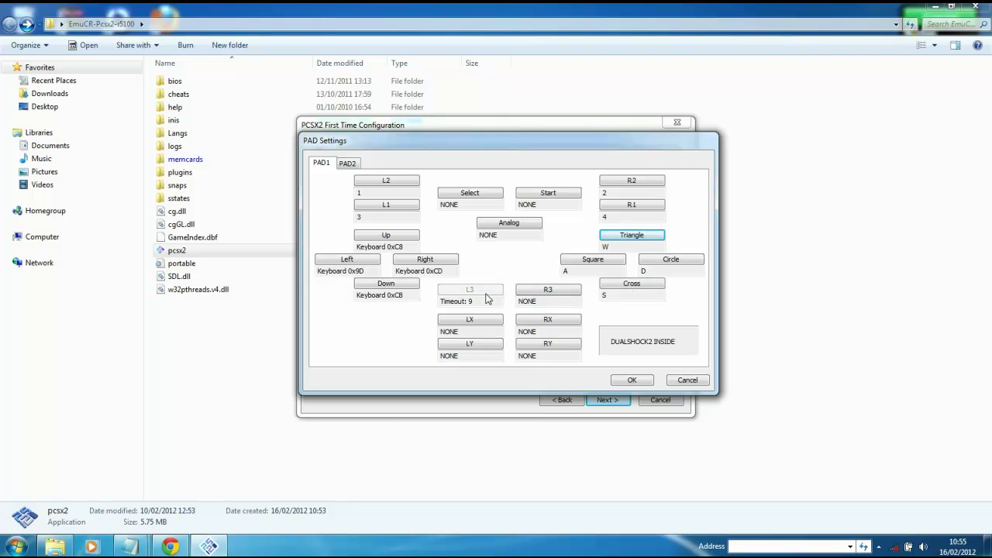
{"action": "key", "text": "i"}
{"action": "left_click", "coordinate": [546, 290]}
{"action": "key", "text": "p"}
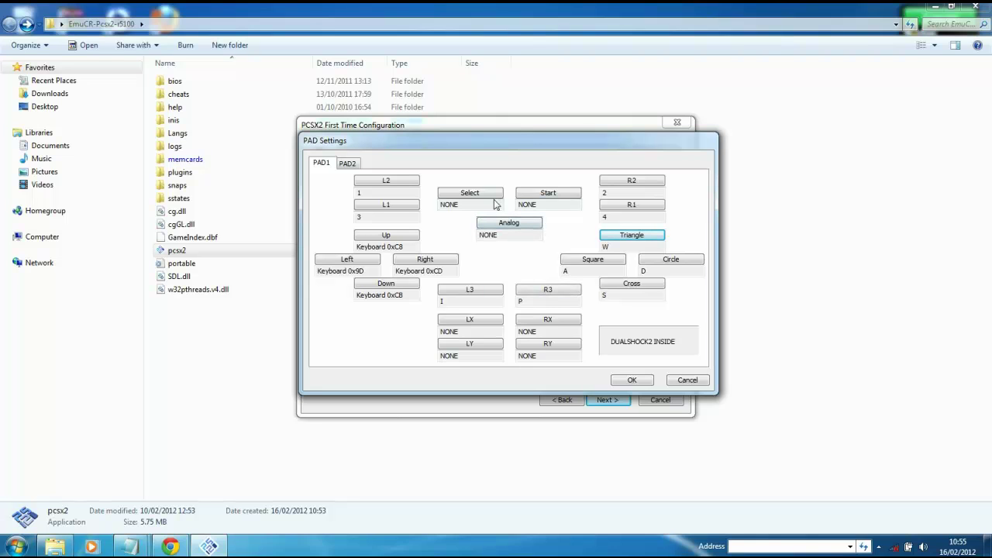
{"action": "left_click", "coordinate": [494, 198]}
{"action": "key", "text": "o"}
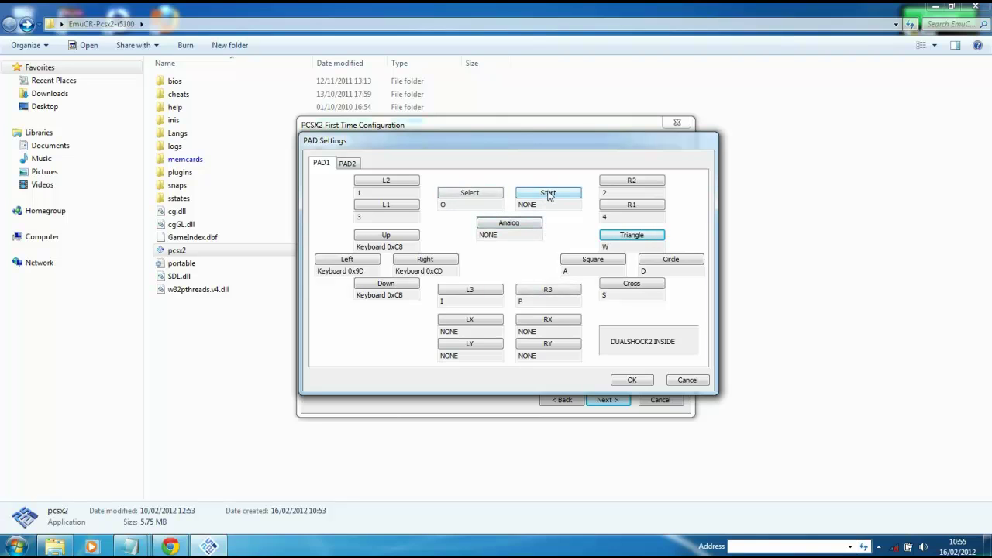
{"action": "left_click", "coordinate": [542, 198]}
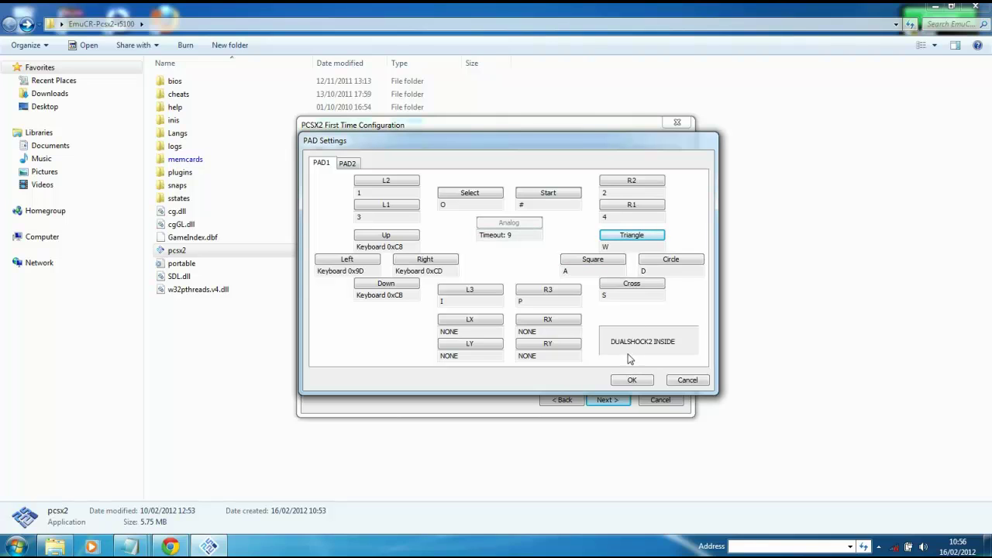
{"action": "key", "text": "r"}
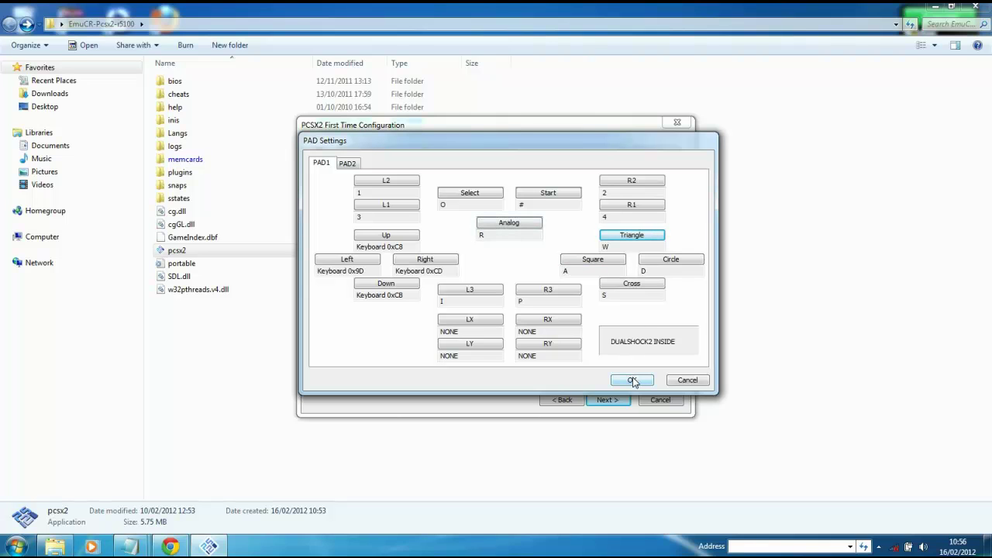
{"action": "left_click", "coordinate": [633, 380]}
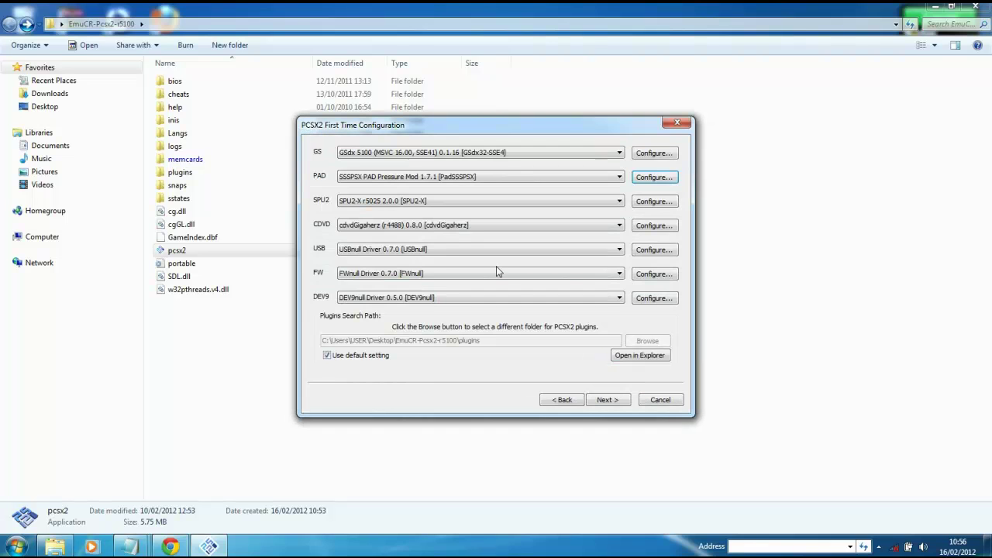
Set the CDVD plugin to Linuz Iso CDVD 0.9.0 and finish the first-time configuration with the Europe v02.20 (10/02/2006) BIOS.
{"action": "left_click", "coordinate": [458, 226]}
{"action": "left_click", "coordinate": [431, 245]}
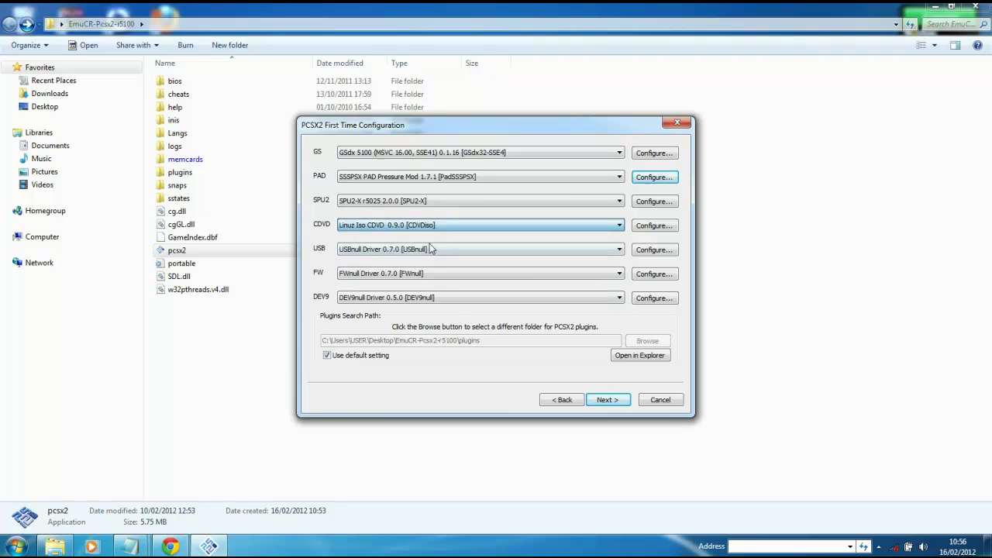
{"action": "left_click", "coordinate": [605, 400]}
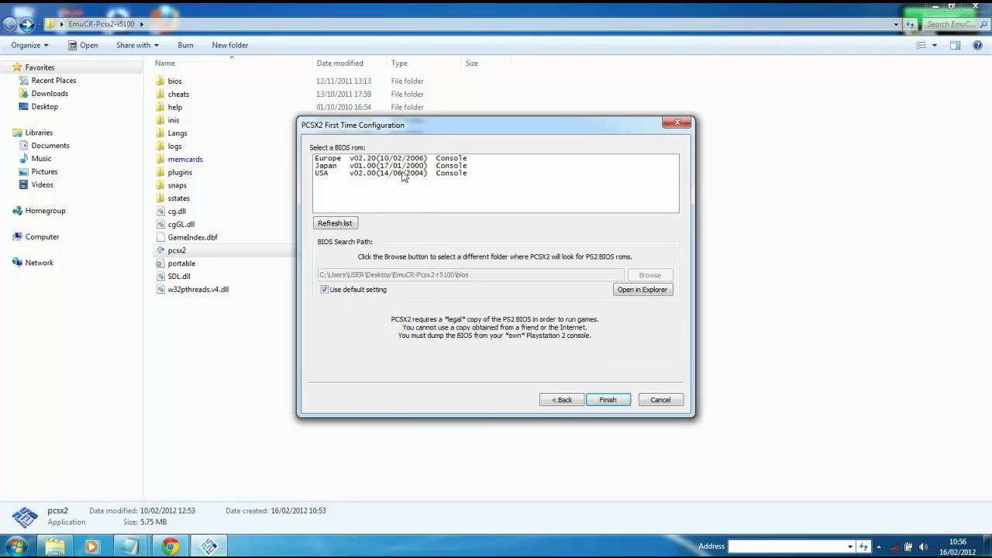
{"action": "left_click", "coordinate": [406, 161]}
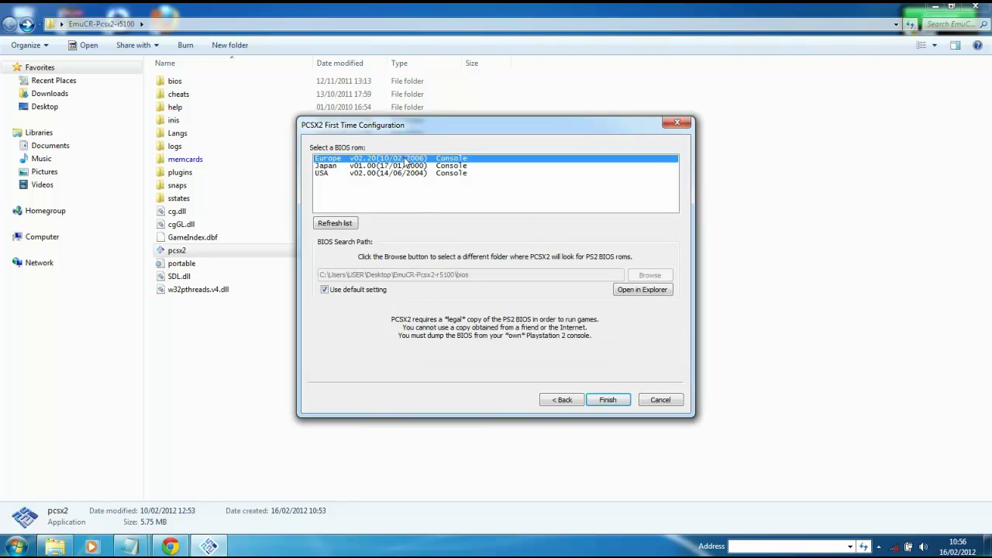
{"action": "left_click", "coordinate": [608, 400]}
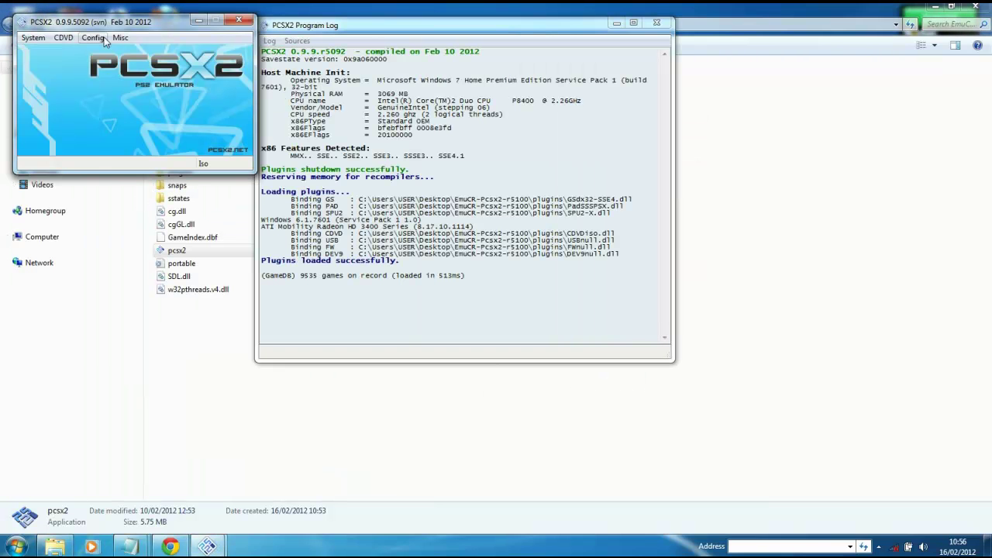
Enable the preset in the emulation settings at 4 - Aggressive, apply it and close the settings.
{"action": "left_click", "coordinate": [93, 37]}
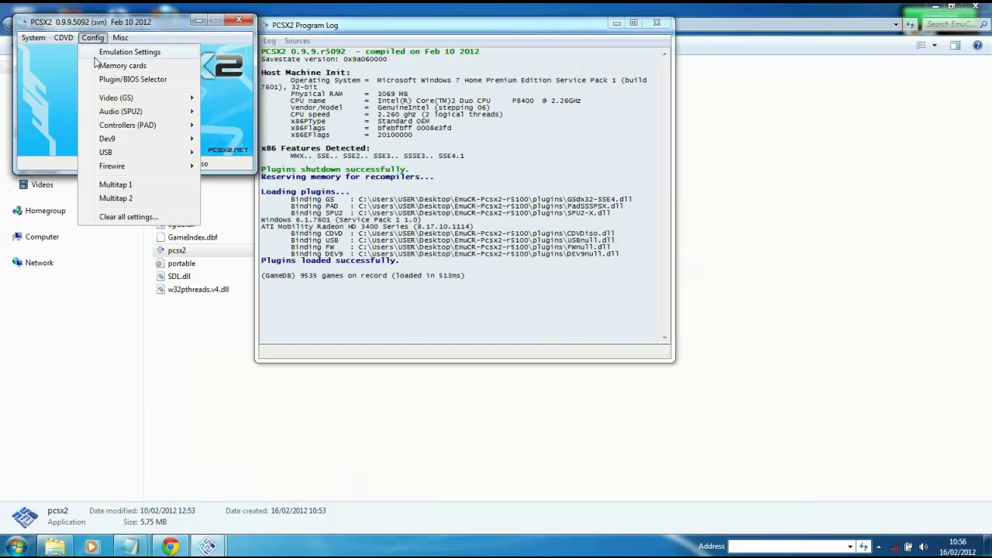
{"action": "left_click", "coordinate": [113, 50]}
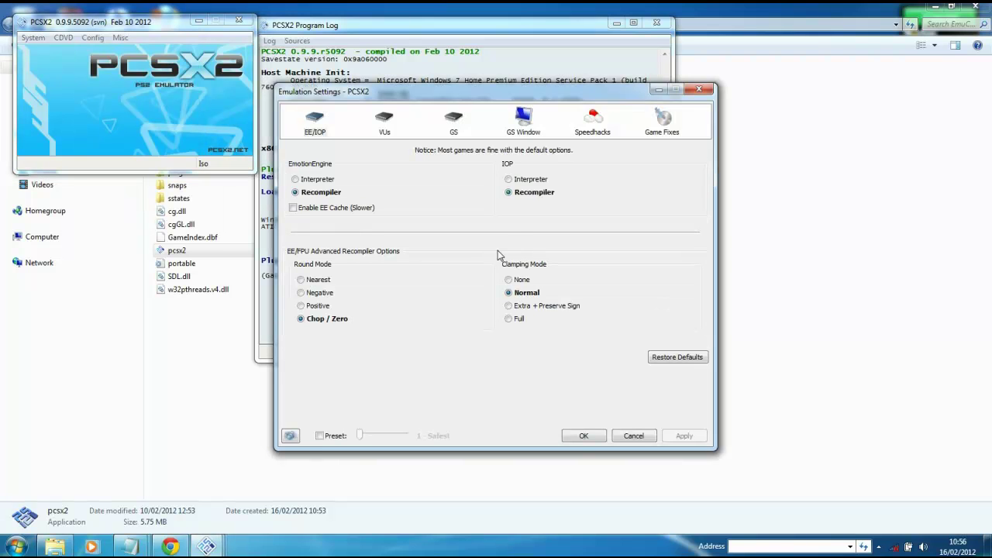
{"action": "left_click", "coordinate": [533, 130]}
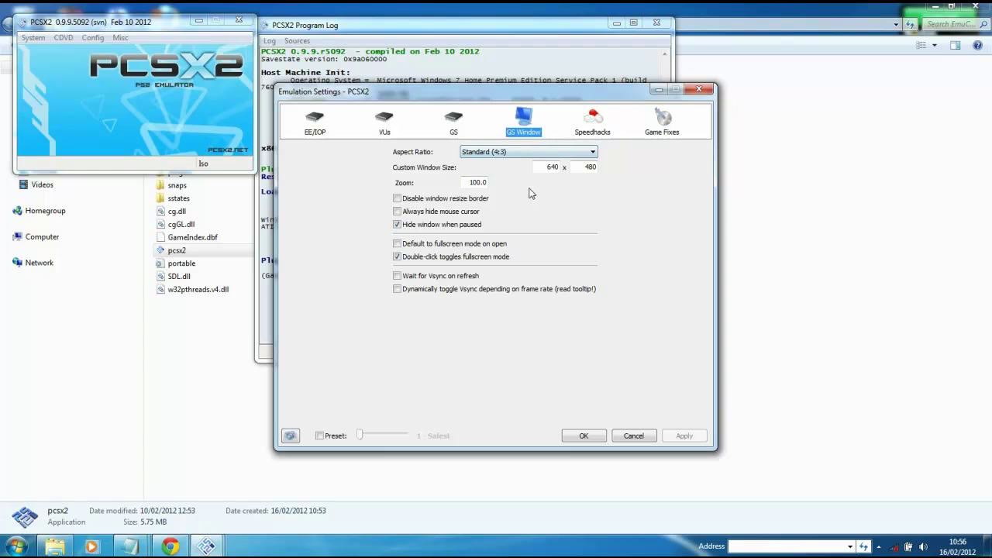
{"action": "left_click", "coordinate": [324, 438]}
{"action": "left_click_drag", "start_coordinate": [359, 436], "coordinate": [388, 438]}
{"action": "left_click", "coordinate": [671, 439]}
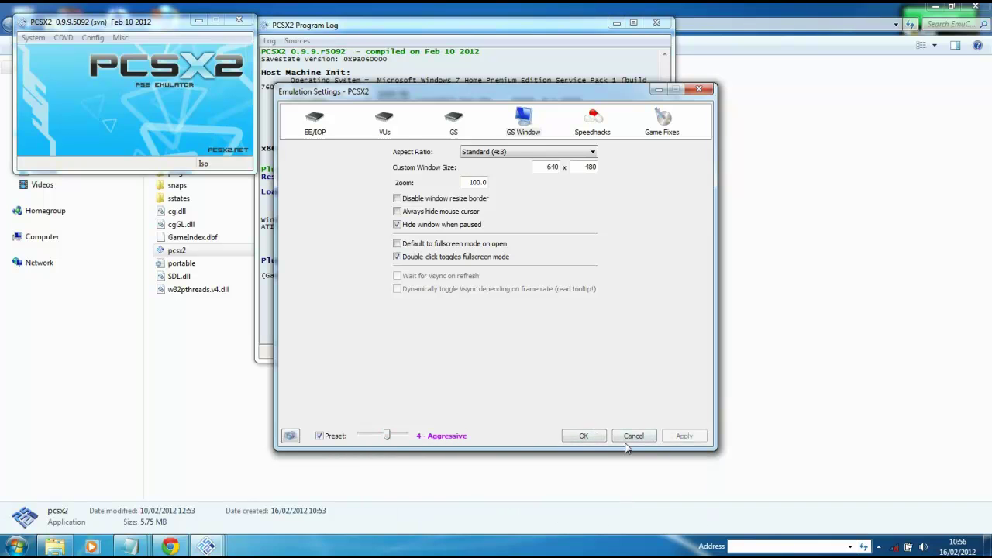
{"action": "left_click", "coordinate": [583, 437]}
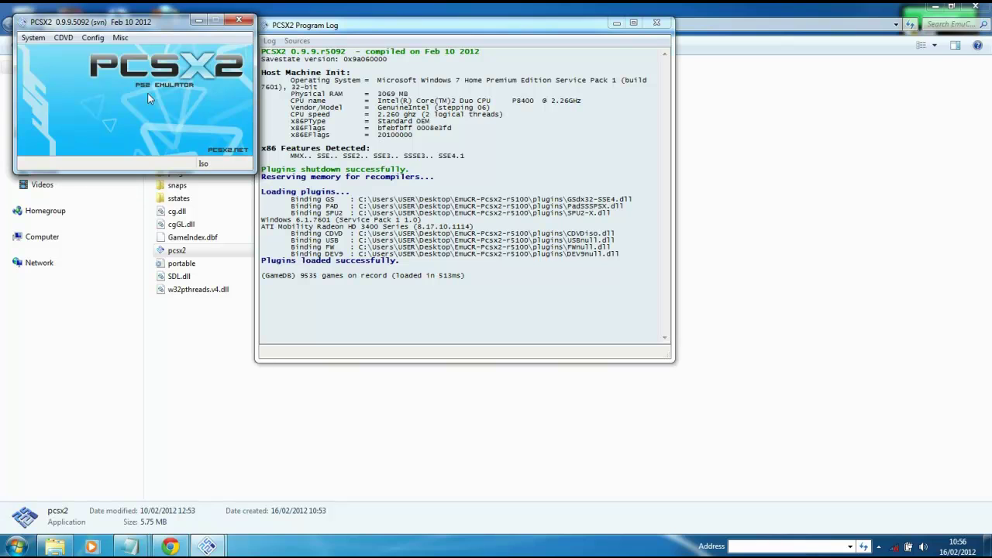
Hide the PCSX2 Program Log window, show it again and hide it once more.
{"action": "left_click", "coordinate": [126, 38]}
{"action": "left_click", "coordinate": [132, 53]}
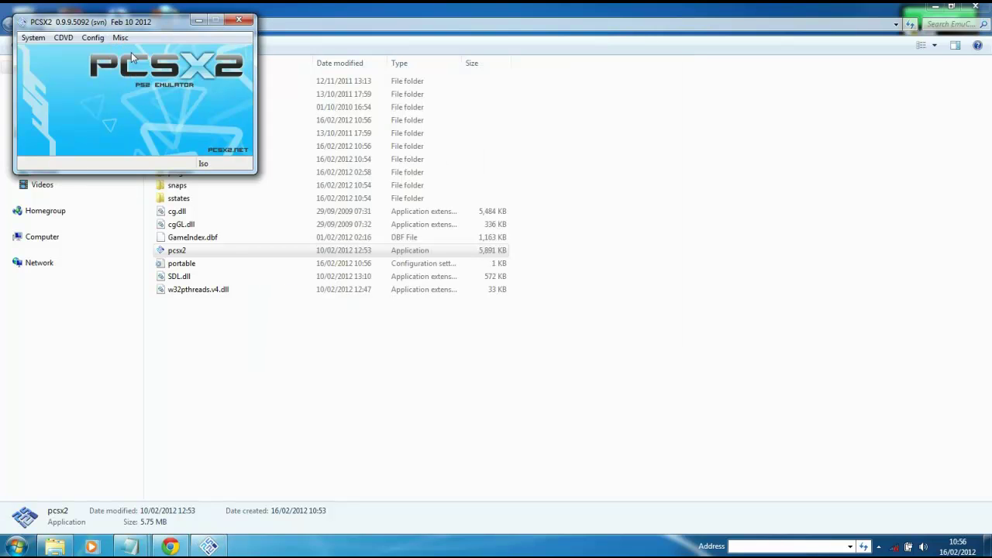
{"action": "left_click", "coordinate": [120, 38]}
{"action": "left_click", "coordinate": [130, 53]}
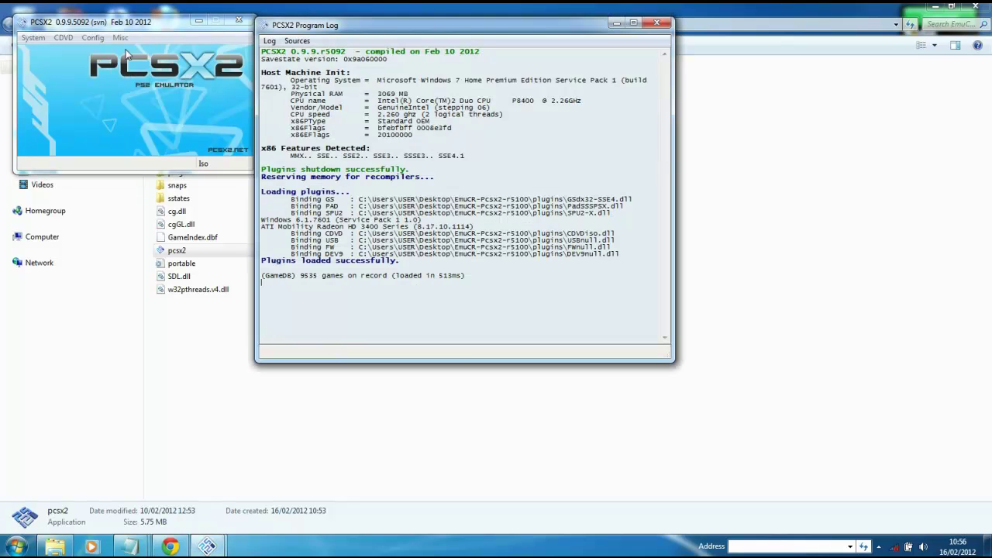
{"action": "left_click", "coordinate": [120, 38]}
{"action": "left_click", "coordinate": [131, 53]}
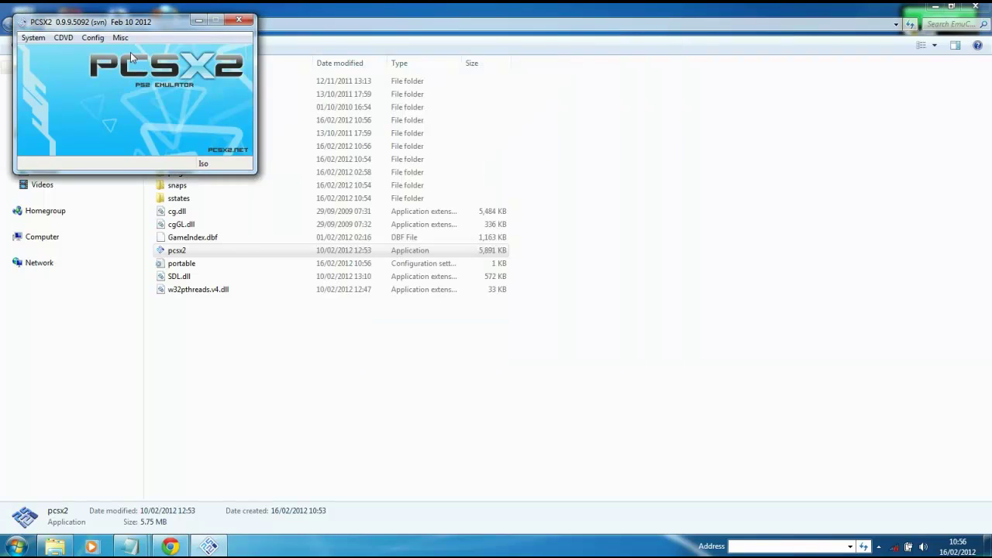
Close the EmuCR-Pcsx2-r5100 folder window and exit PCSX2.
{"action": "left_click", "coordinate": [200, 19]}
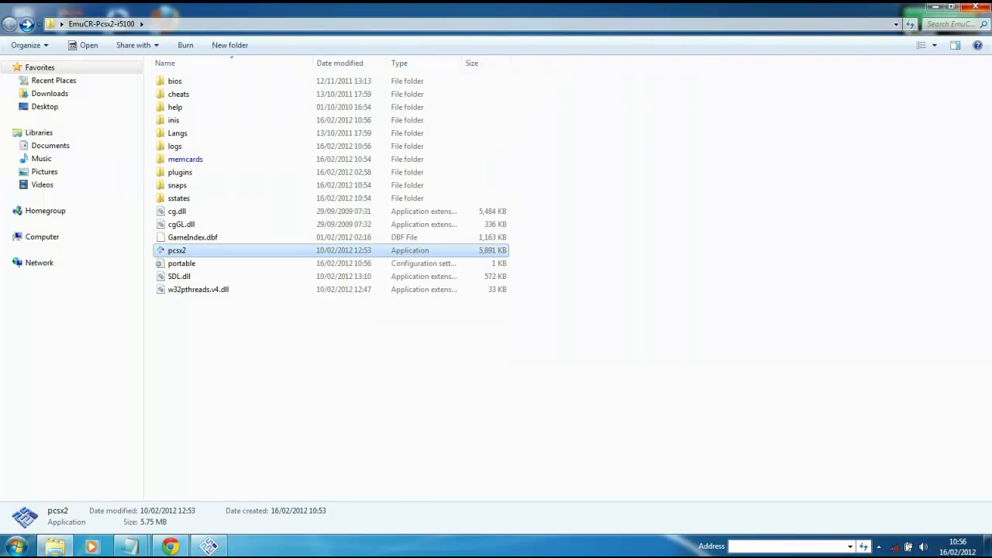
{"action": "left_click", "coordinate": [976, 6]}
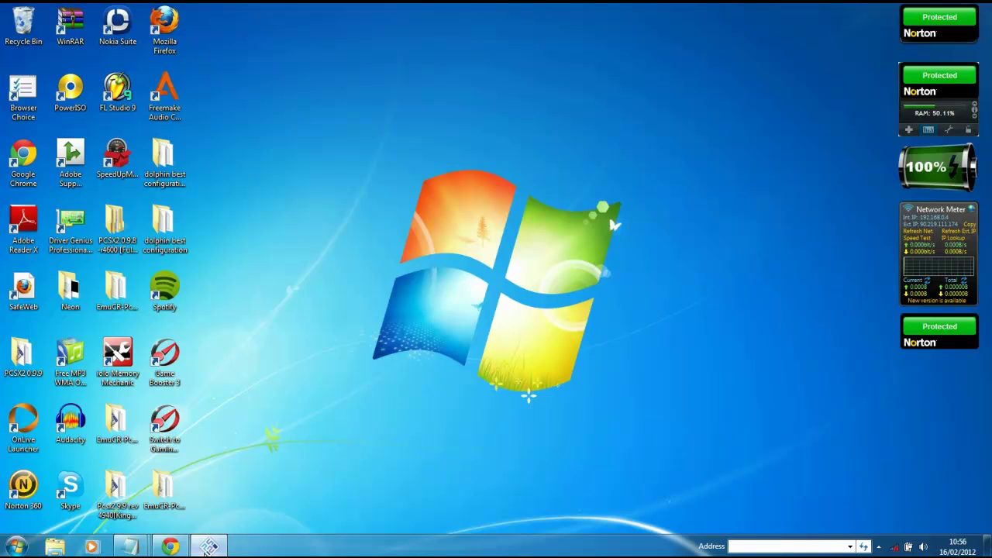
{"action": "left_click", "coordinate": [206, 547]}
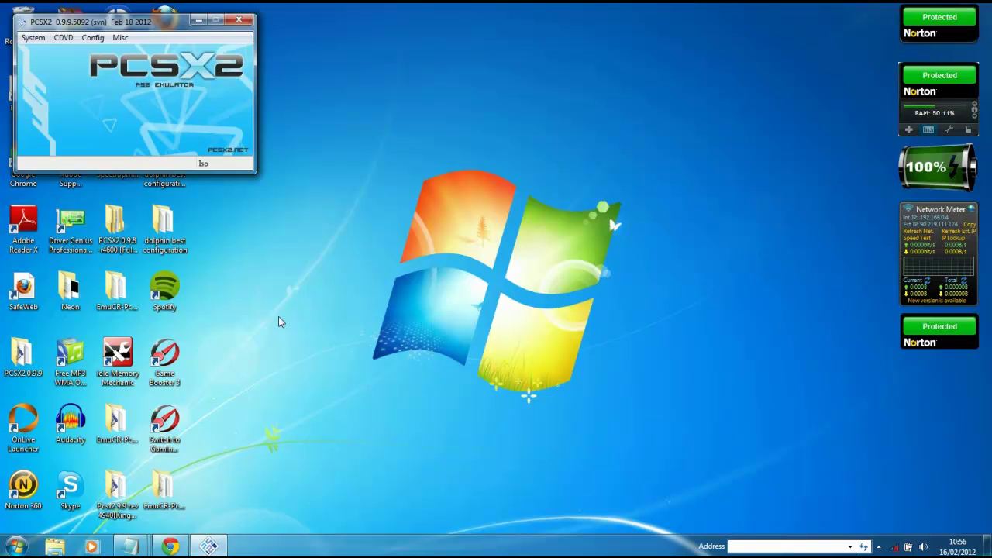
{"action": "left_click", "coordinate": [242, 17]}
Highlight "direct x updater" in the Notepad list of required items, minimize it and open the note with the download links.
{"action": "mouse_move", "coordinate": [131, 549]}
{"action": "left_click", "coordinate": [164, 496]}
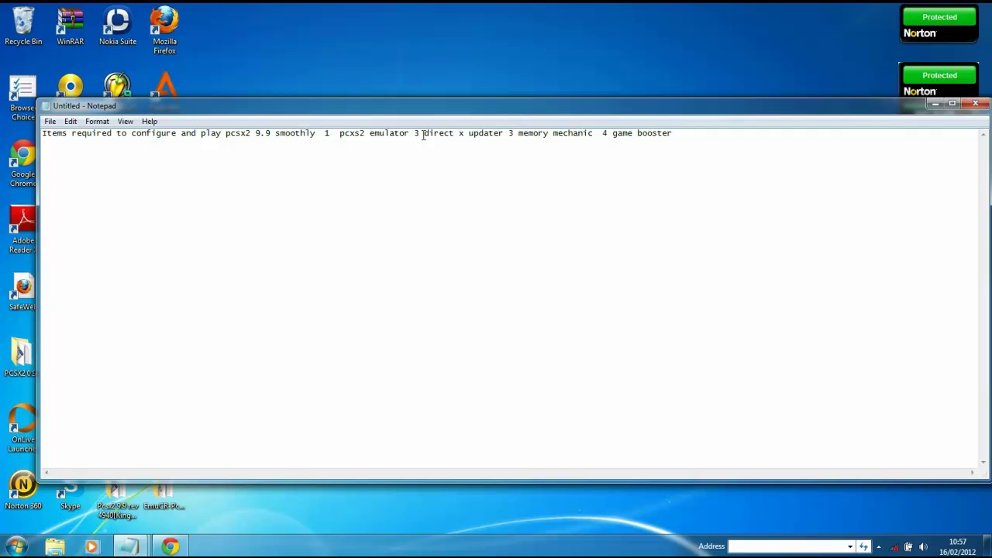
{"action": "left_click_drag", "start_coordinate": [425, 133], "coordinate": [499, 129]}
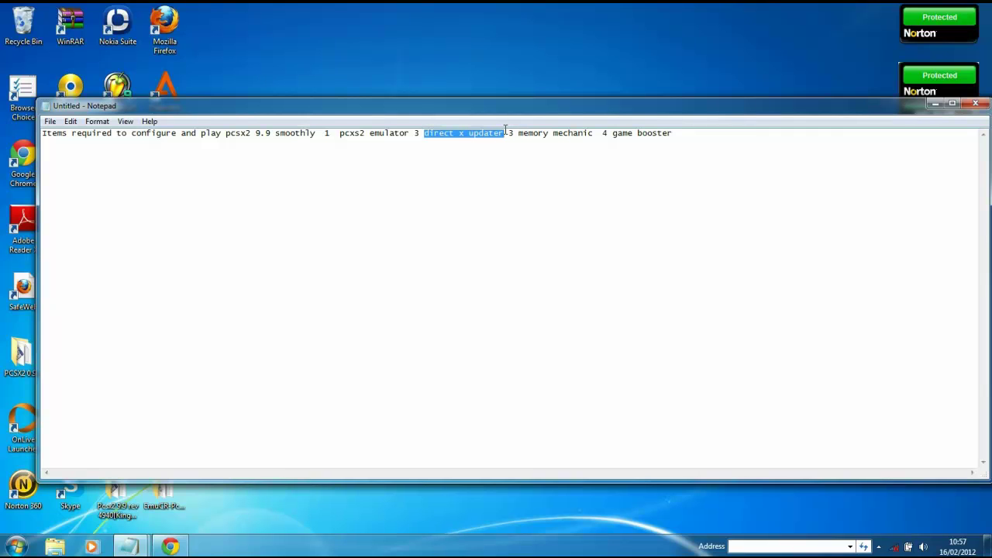
{"action": "left_click", "coordinate": [934, 104]}
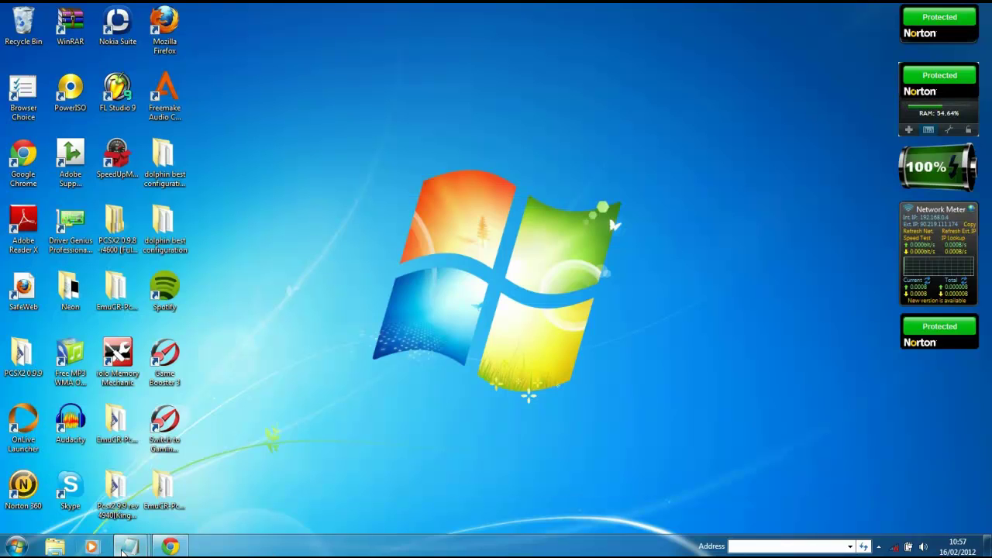
{"action": "mouse_move", "coordinate": [122, 550]}
{"action": "left_click", "coordinate": [106, 496]}
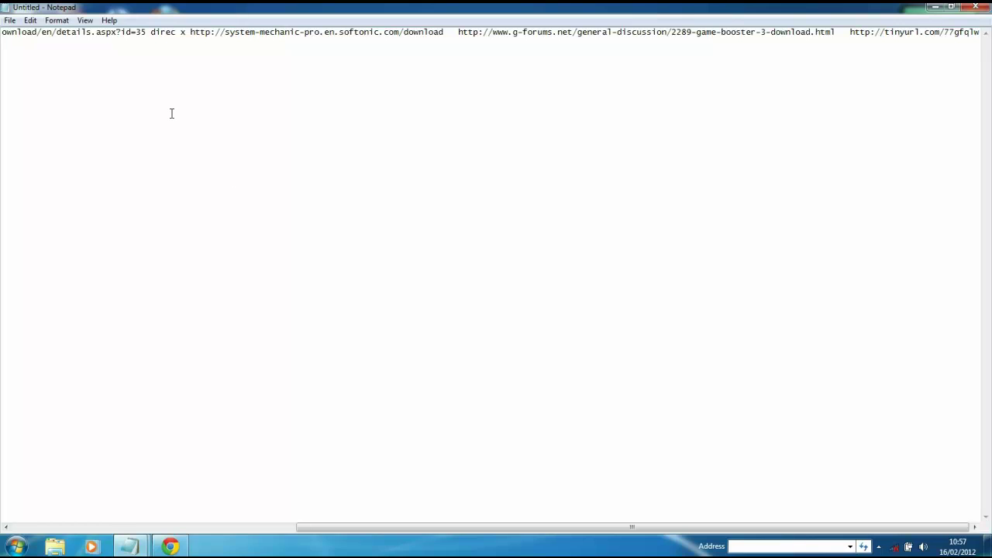
{"action": "left_click_drag", "start_coordinate": [147, 35], "coordinate": [3, 23]}
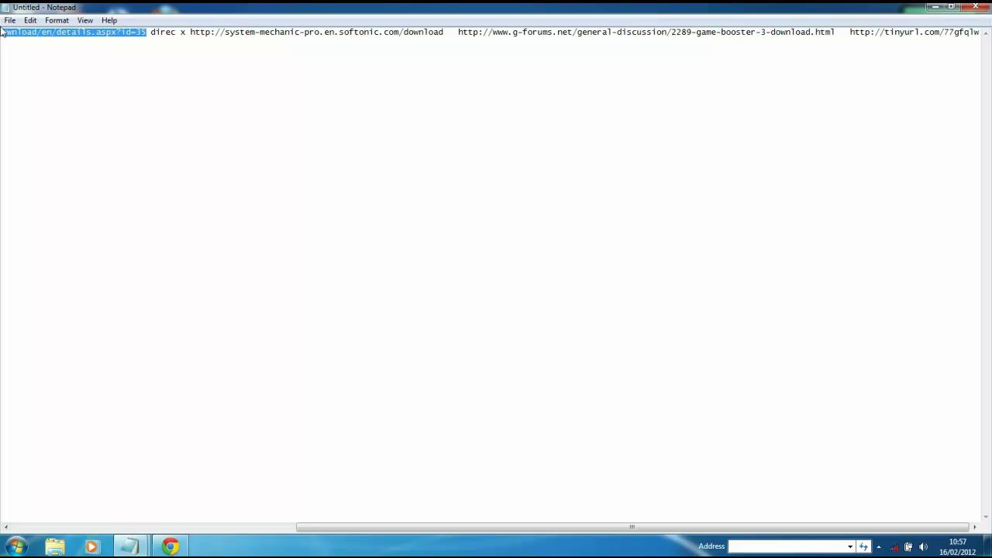
{"action": "left_click_drag", "start_coordinate": [383, 525], "coordinate": [203, 515]}
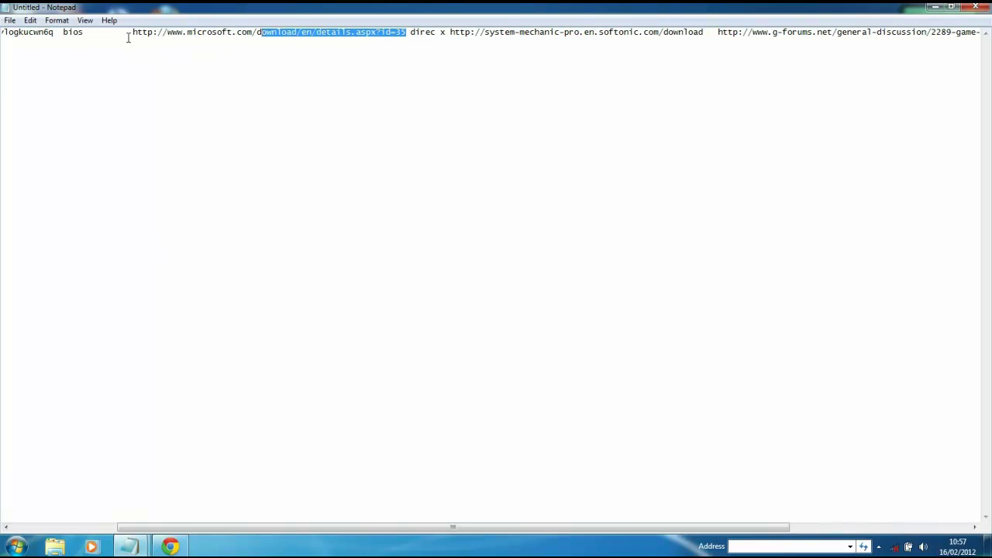
{"action": "left_click_drag", "start_coordinate": [130, 33], "coordinate": [406, 17]}
{"action": "key", "text": "ctrl+c"}
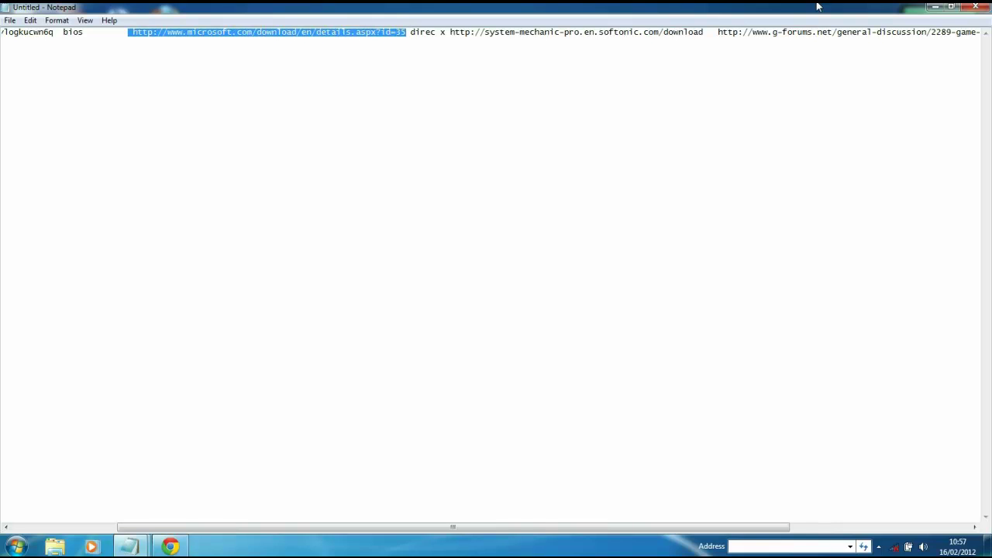
{"action": "left_click", "coordinate": [943, 8]}
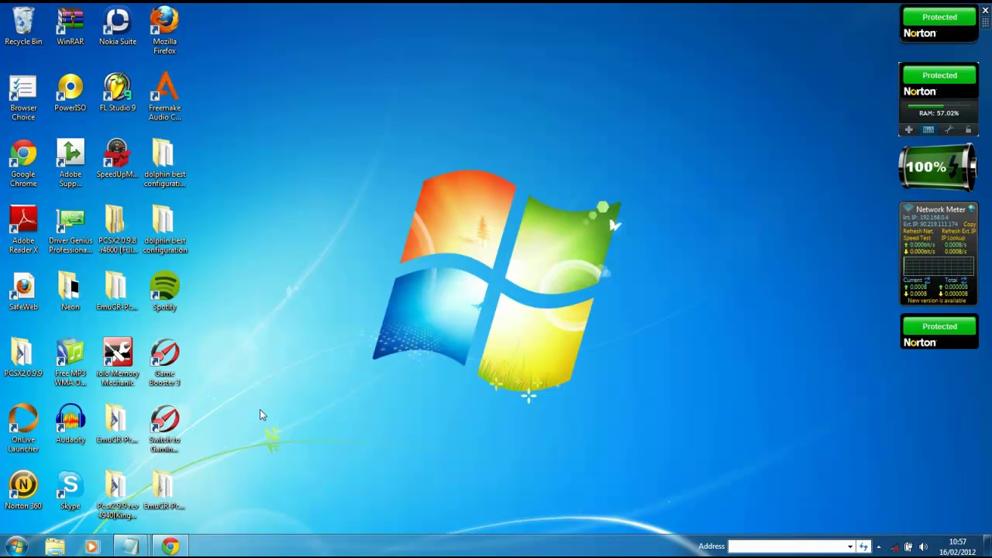
Switch to Chrome and open the copied Microsoft DirectX download page in place of the MediaFire page.
{"action": "left_click", "coordinate": [170, 547]}
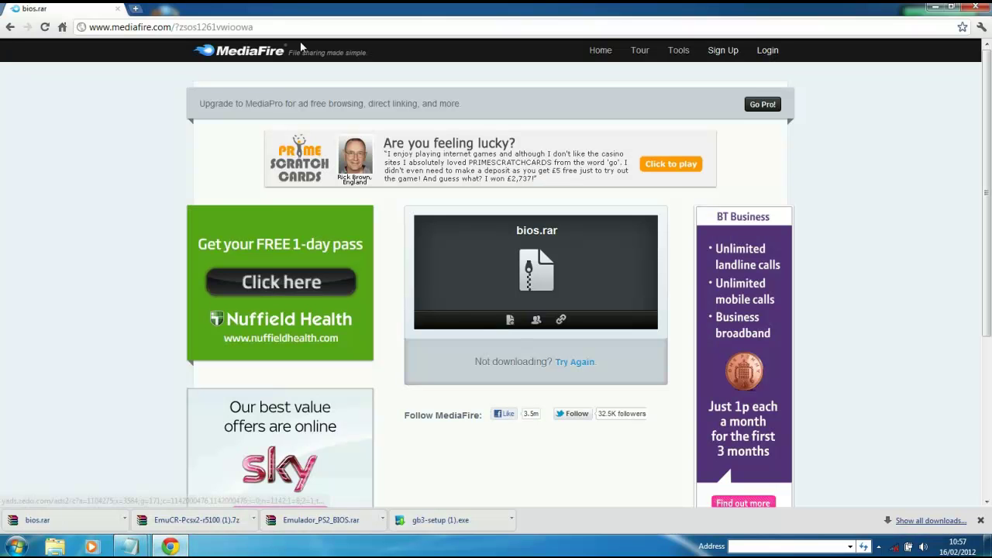
{"action": "left_click", "coordinate": [308, 26]}
{"action": "key", "text": "ctrl+v"}
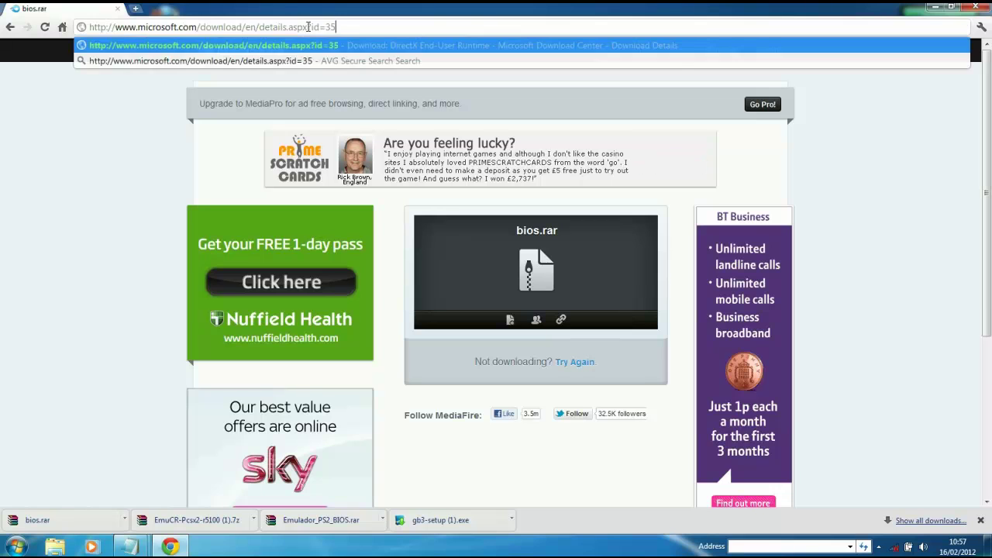
{"action": "key", "text": "Return"}
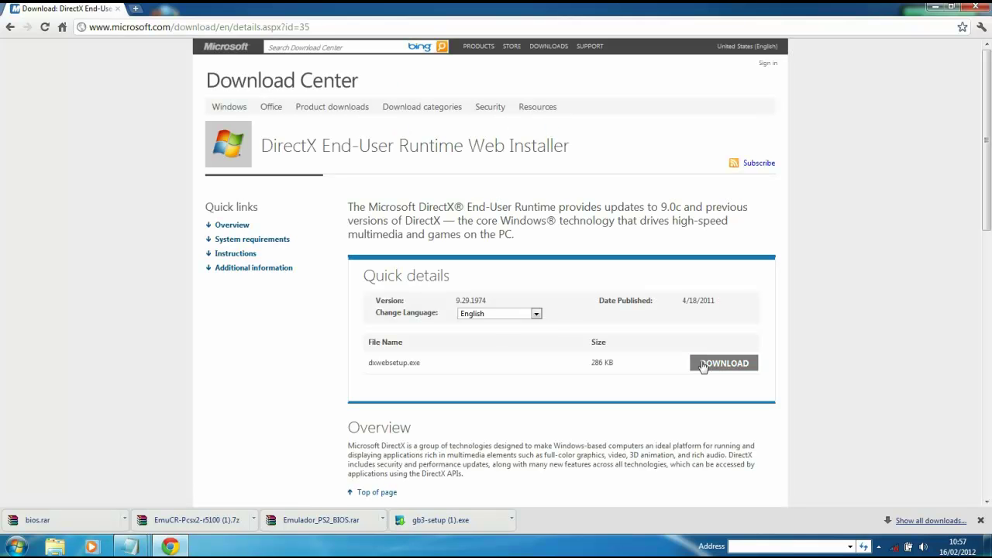
Download dxwebsetup.exe from the DirectX End-User Runtime Web Installer page and run it.
{"action": "left_click", "coordinate": [708, 364]}
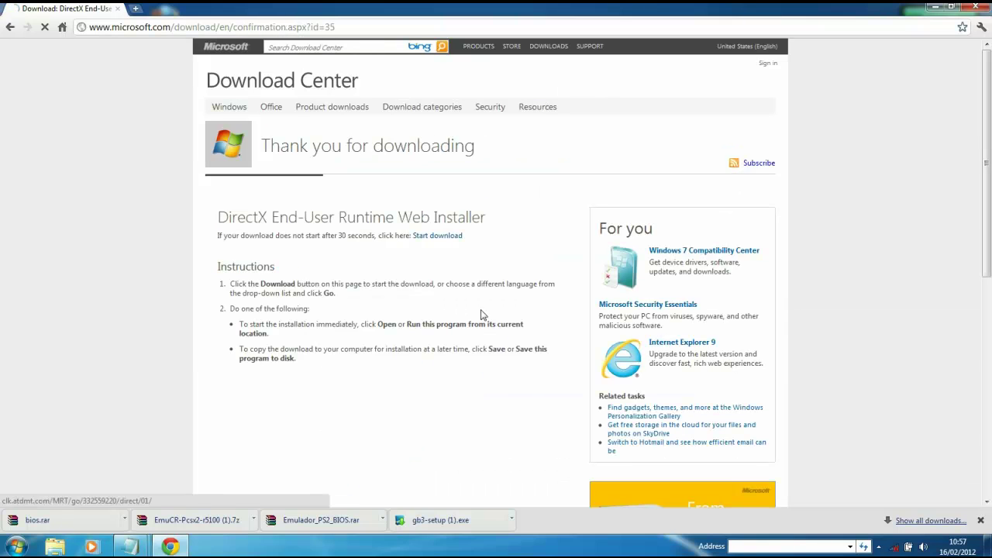
{"action": "left_click", "coordinate": [199, 524]}
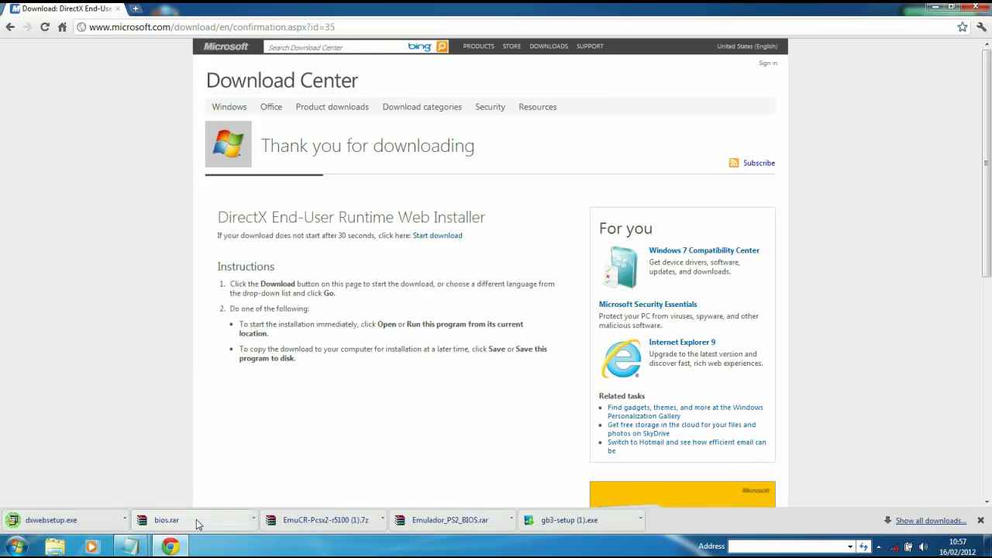
{"action": "left_click", "coordinate": [122, 521]}
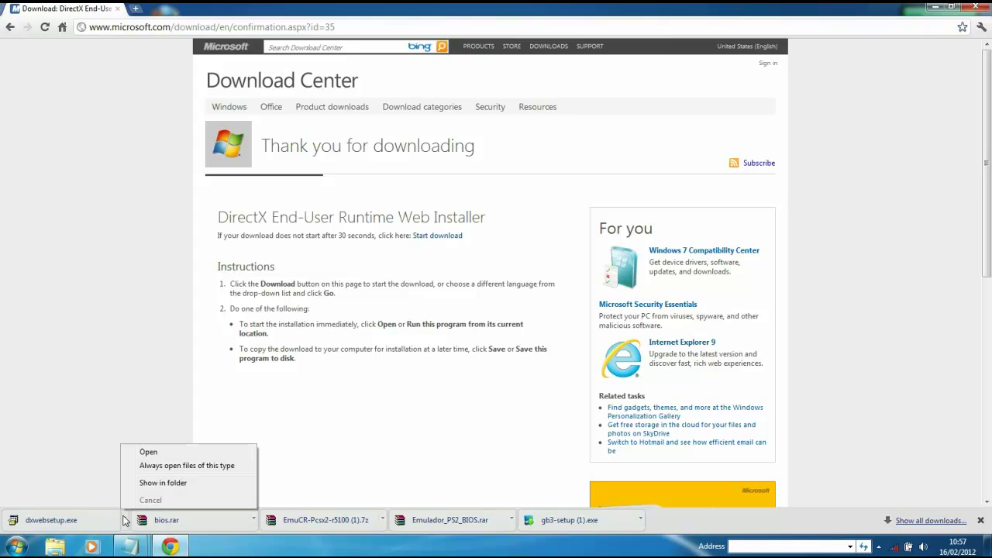
{"action": "left_click", "coordinate": [99, 520]}
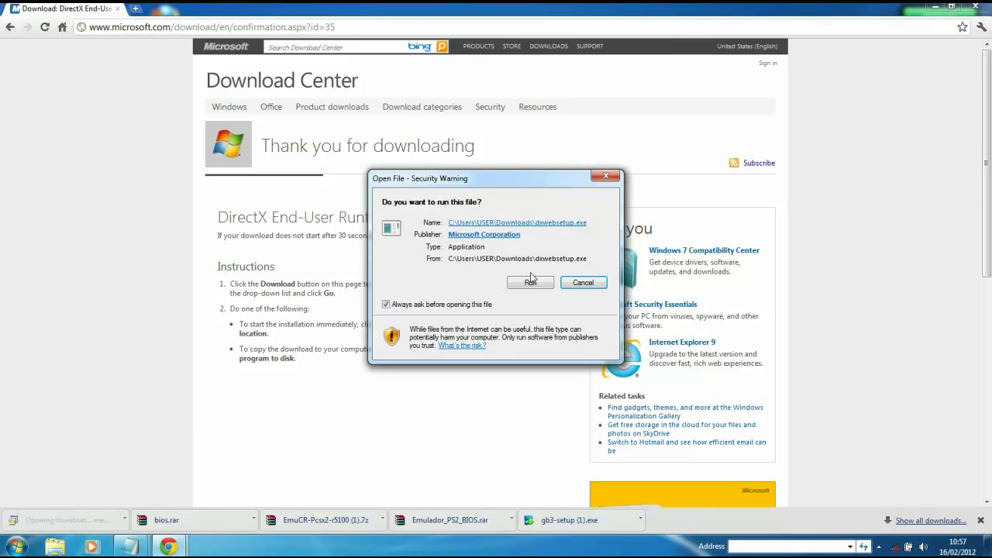
{"action": "left_click", "coordinate": [530, 283]}
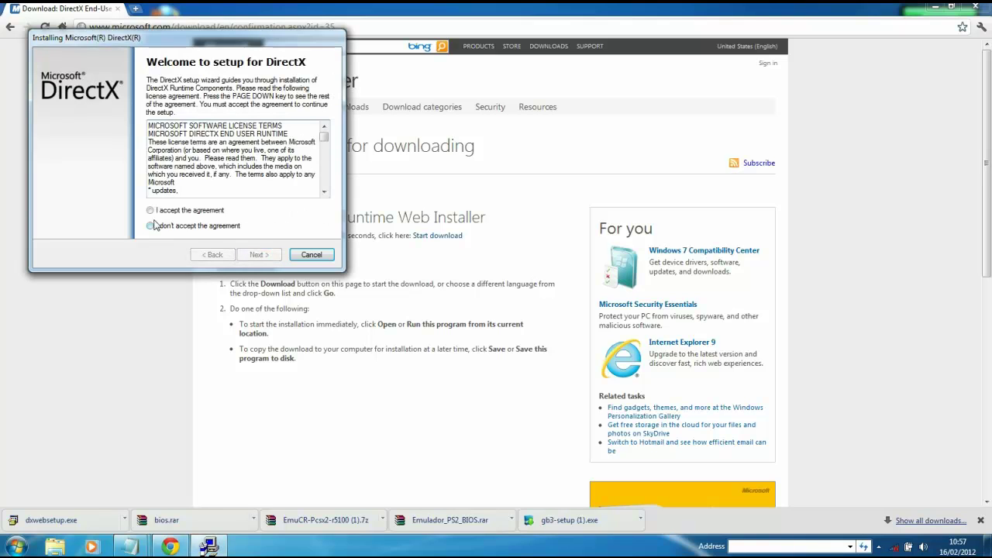
Accept the DirectX license agreement, proceed through the setup and finish it.
{"action": "left_click", "coordinate": [150, 211]}
{"action": "left_click", "coordinate": [256, 255]}
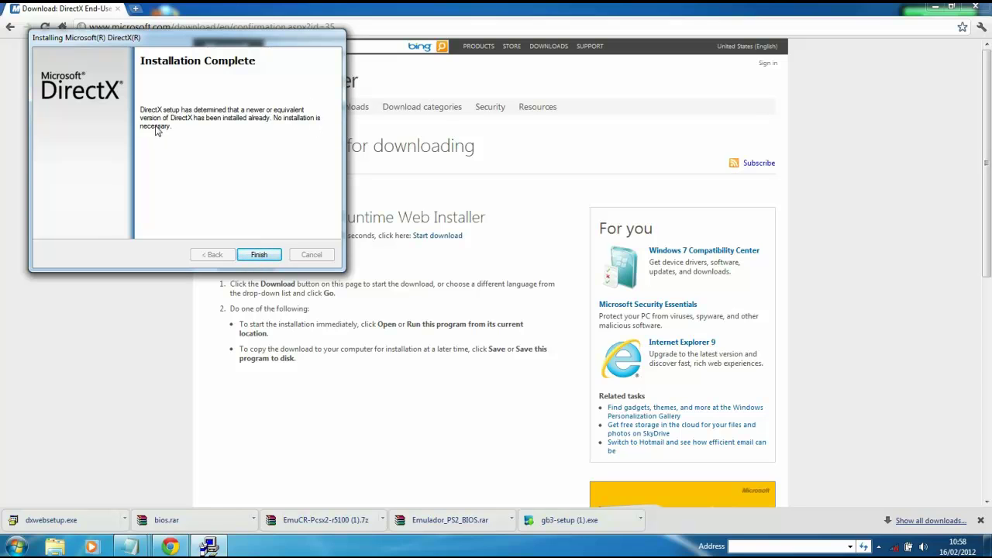
{"action": "left_click", "coordinate": [259, 255]}
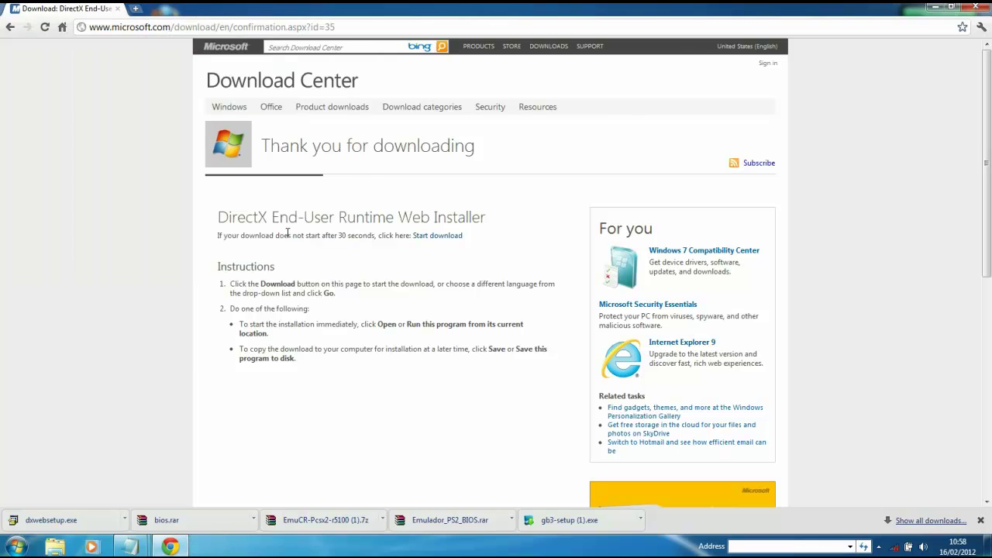
Minimize the browser, highlight "memory mechanic" in the Notepad list of required items and minimize the list.
{"action": "left_click", "coordinate": [935, 7]}
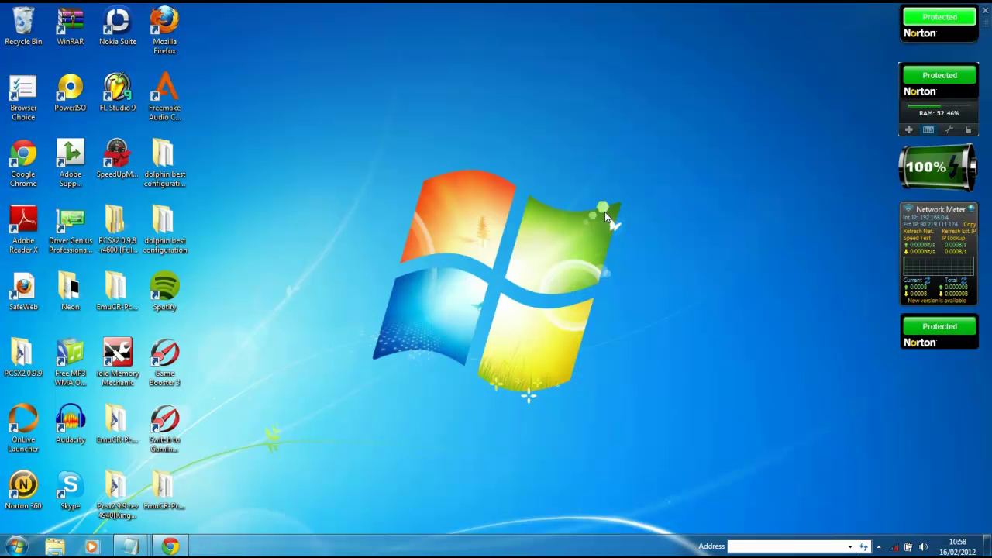
{"action": "mouse_move", "coordinate": [130, 551]}
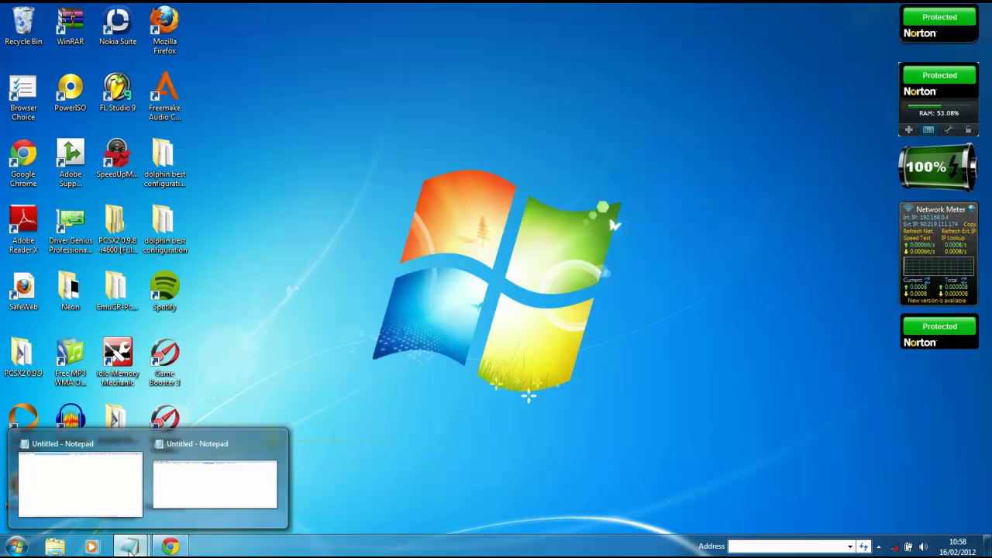
{"action": "left_click", "coordinate": [177, 489]}
{"action": "left_click_drag", "start_coordinate": [519, 133], "coordinate": [595, 133]}
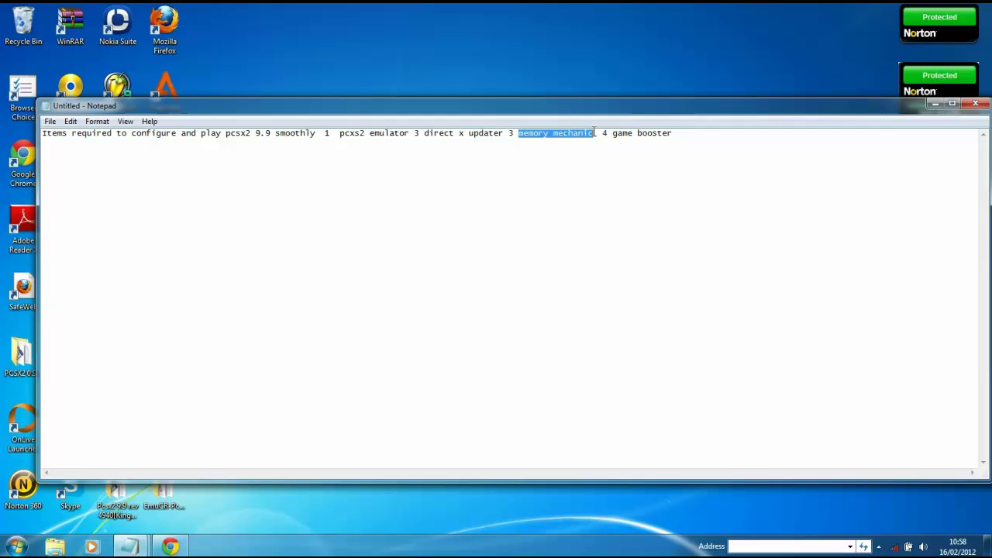
{"action": "left_click", "coordinate": [934, 106]}
{"action": "mouse_move", "coordinate": [130, 546]}
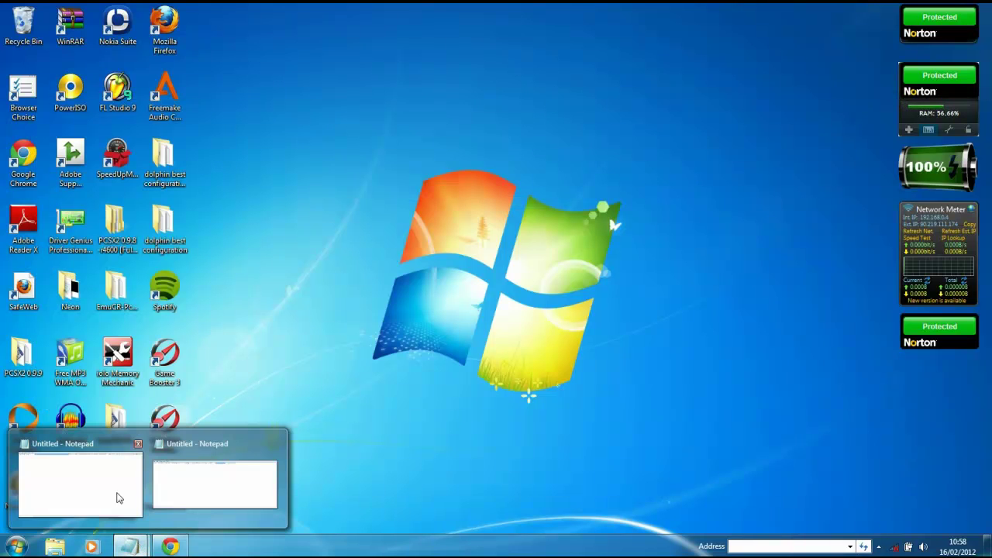
{"action": "left_click", "coordinate": [116, 496]}
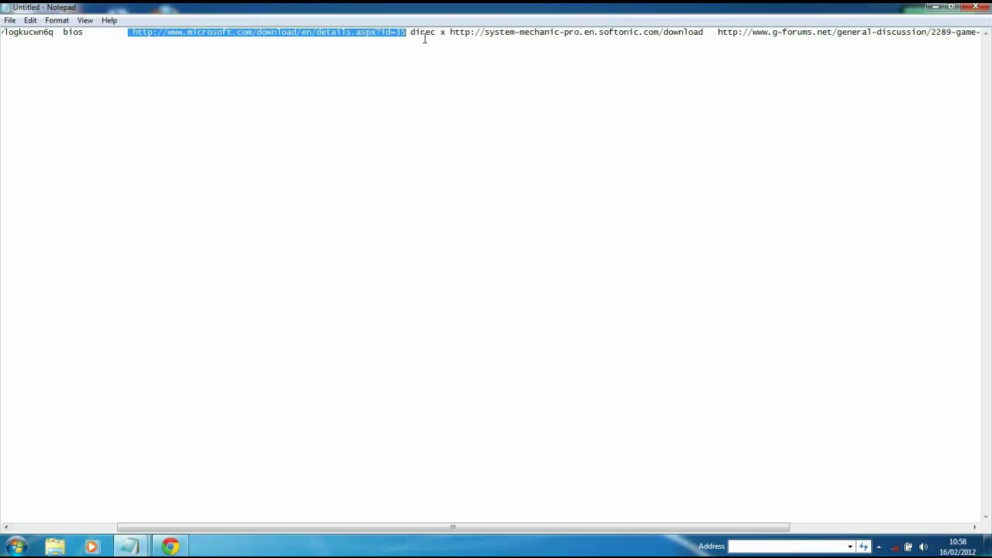
{"action": "left_click_drag", "start_coordinate": [450, 30], "coordinate": [701, 29]}
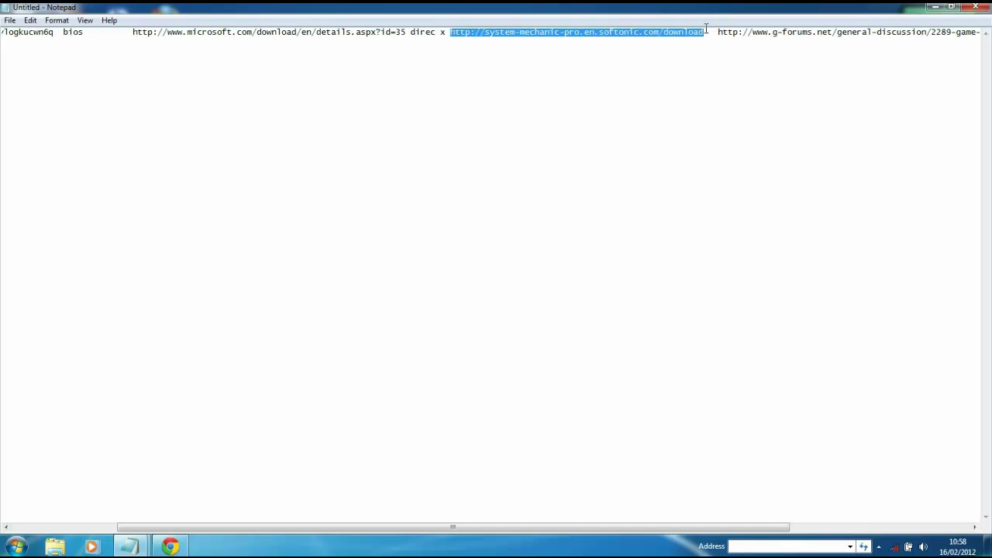
{"action": "left_click", "coordinate": [935, 6]}
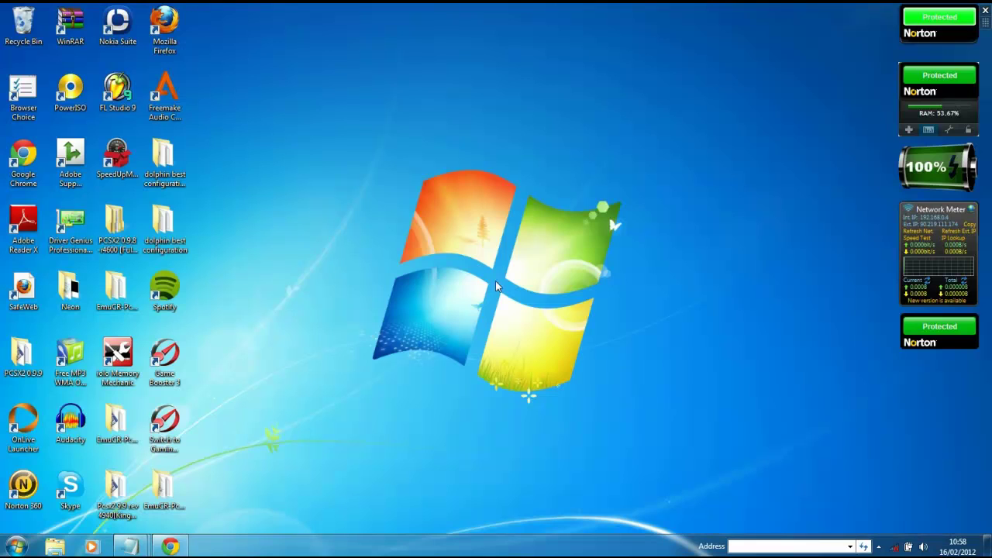
{"action": "left_click", "coordinate": [171, 547]}
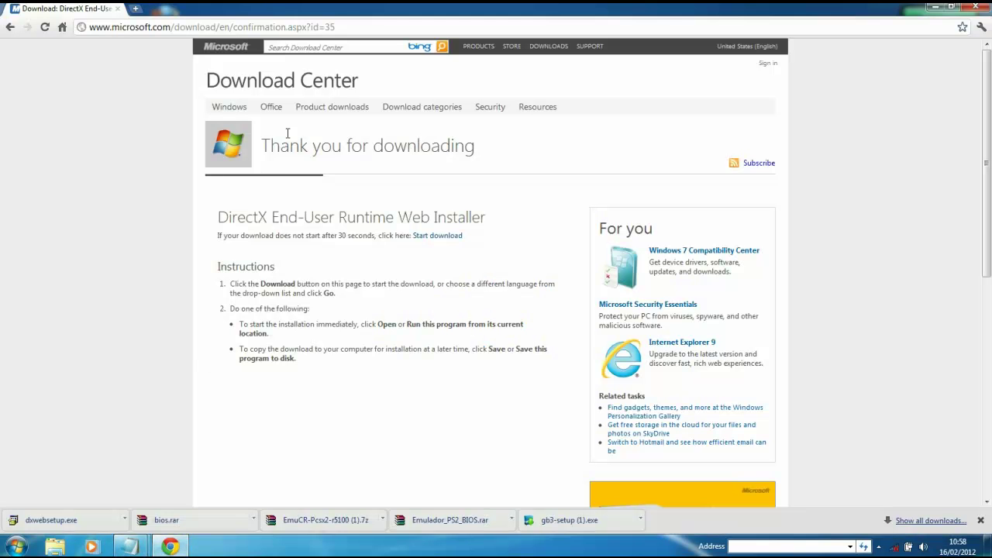
{"action": "left_click", "coordinate": [378, 27]}
{"action": "type", "text": "http://system-mechanic-pro.en.softonic.com/download"}
{"action": "key", "text": "Return"}
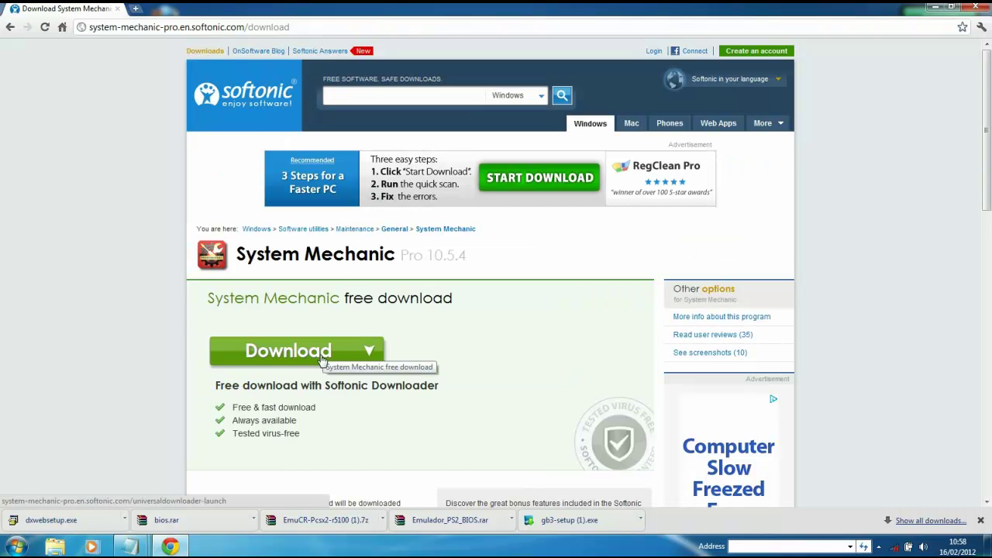
Minimize the browser, launch iolo Memory Mechanic from the desktop, defragment the system memory and close the program.
{"action": "left_click", "coordinate": [936, 9]}
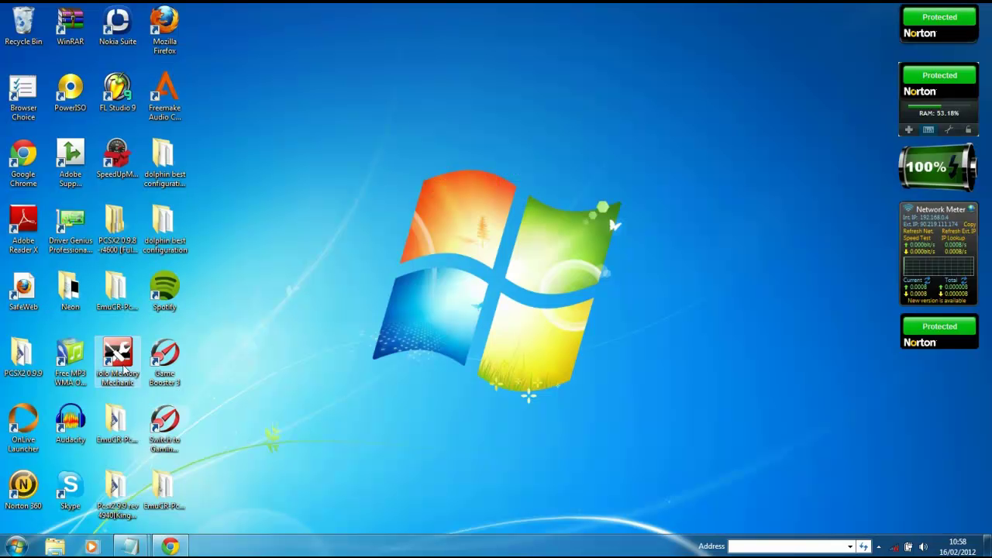
{"action": "double_click", "coordinate": [118, 363]}
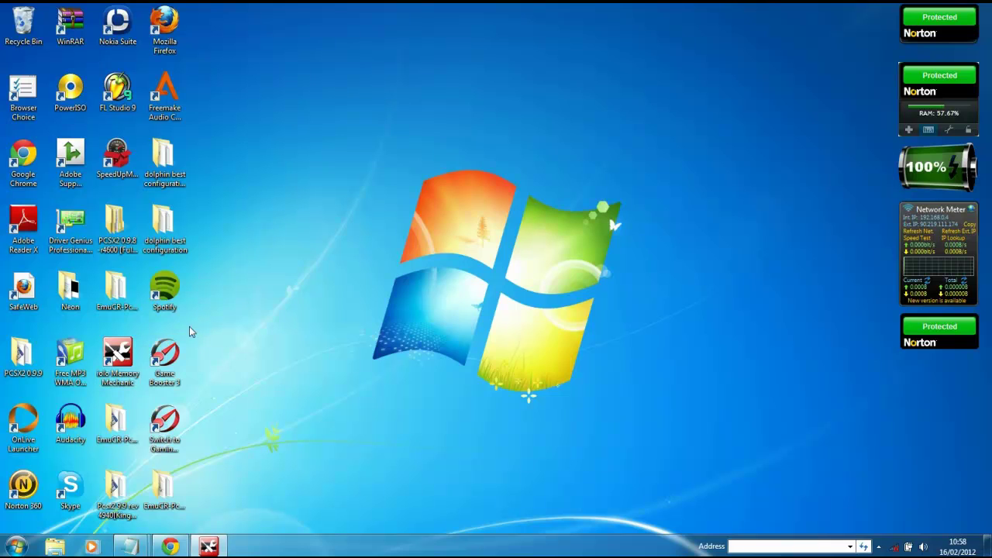
{"action": "left_click", "coordinate": [528, 199]}
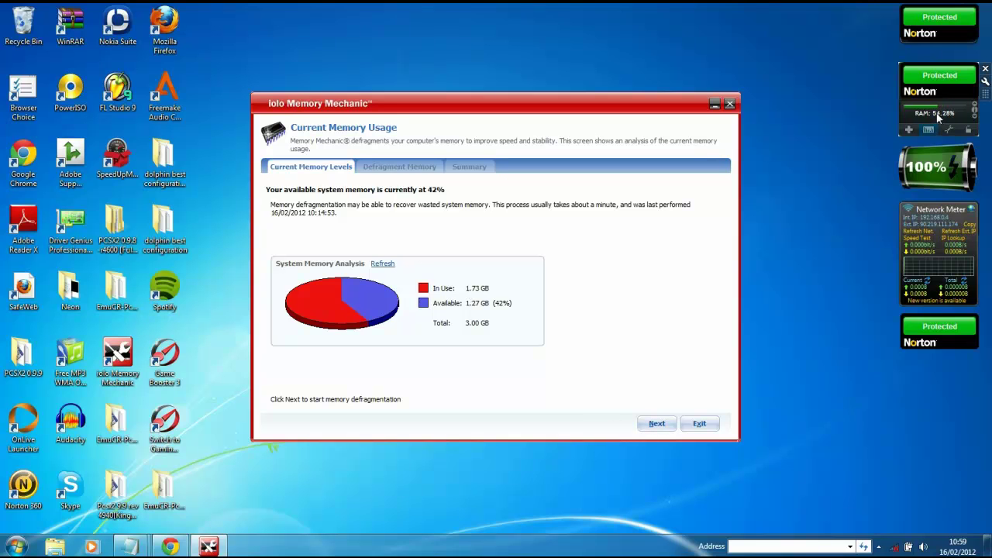
{"action": "left_click", "coordinate": [660, 426]}
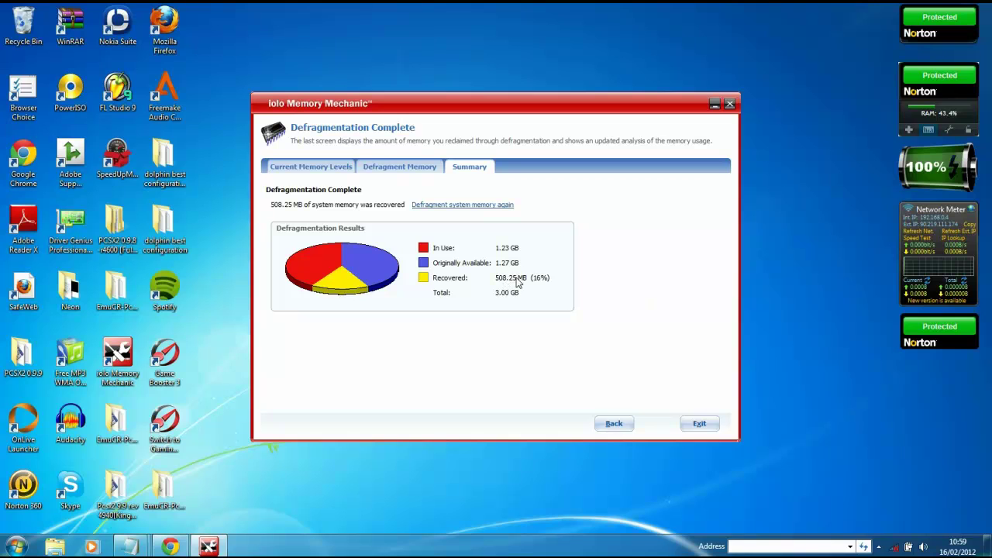
{"action": "mouse_move", "coordinate": [928, 114]}
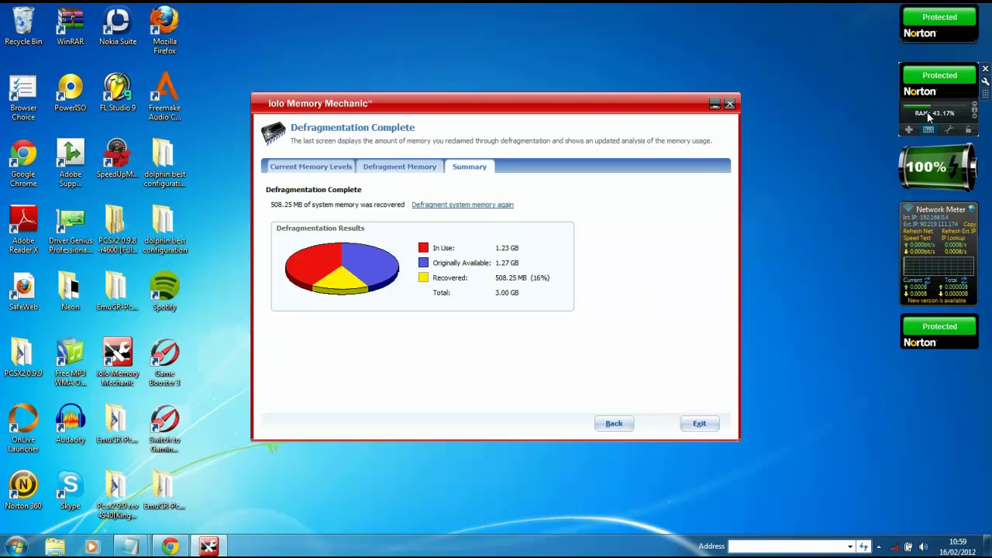
{"action": "left_click", "coordinate": [729, 104]}
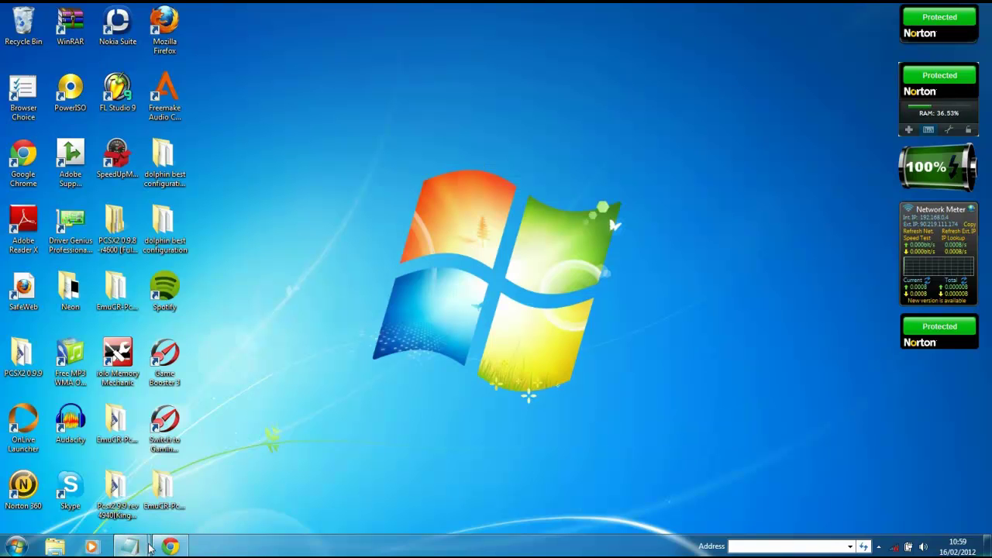
Highlight "game booster" in the Notepad list of required items and minimize the list.
{"action": "mouse_move", "coordinate": [131, 549]}
{"action": "left_click", "coordinate": [204, 490]}
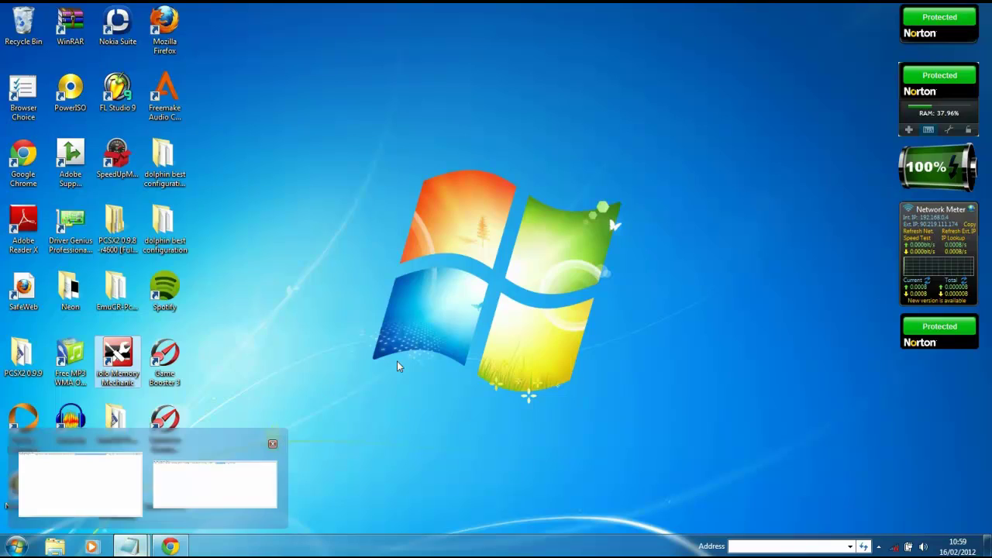
{"action": "left_click_drag", "start_coordinate": [611, 132], "coordinate": [700, 136]}
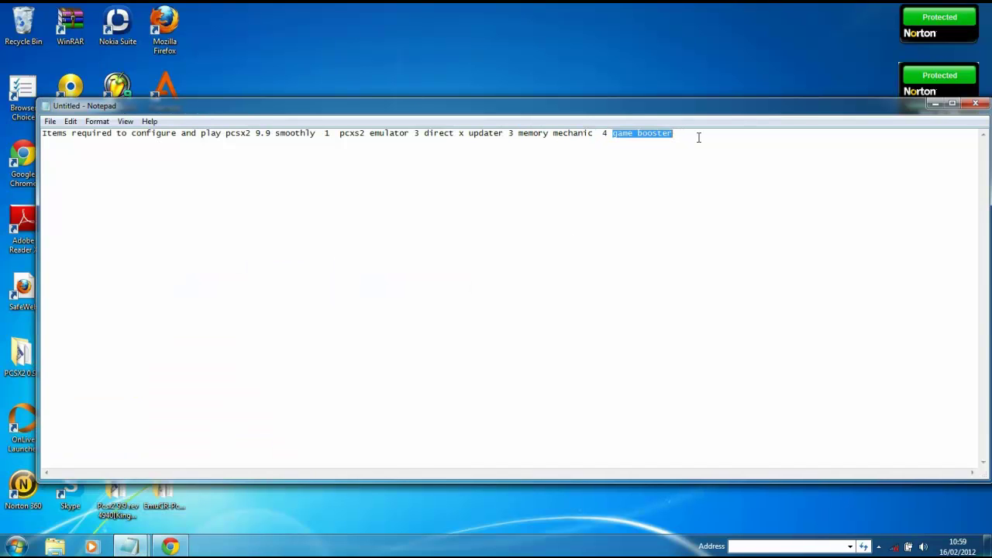
{"action": "left_click", "coordinate": [937, 103]}
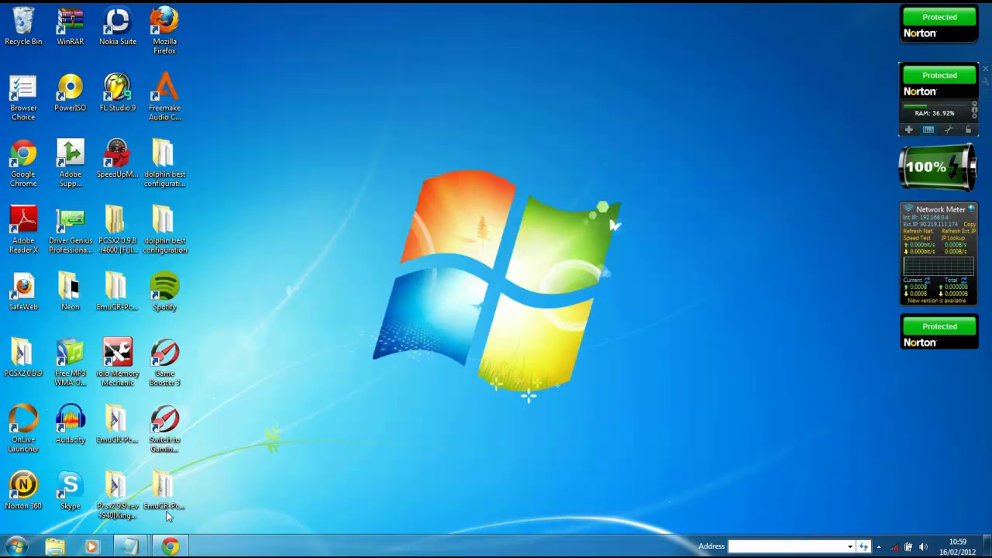
{"action": "mouse_move", "coordinate": [130, 547]}
{"action": "left_click", "coordinate": [107, 488]}
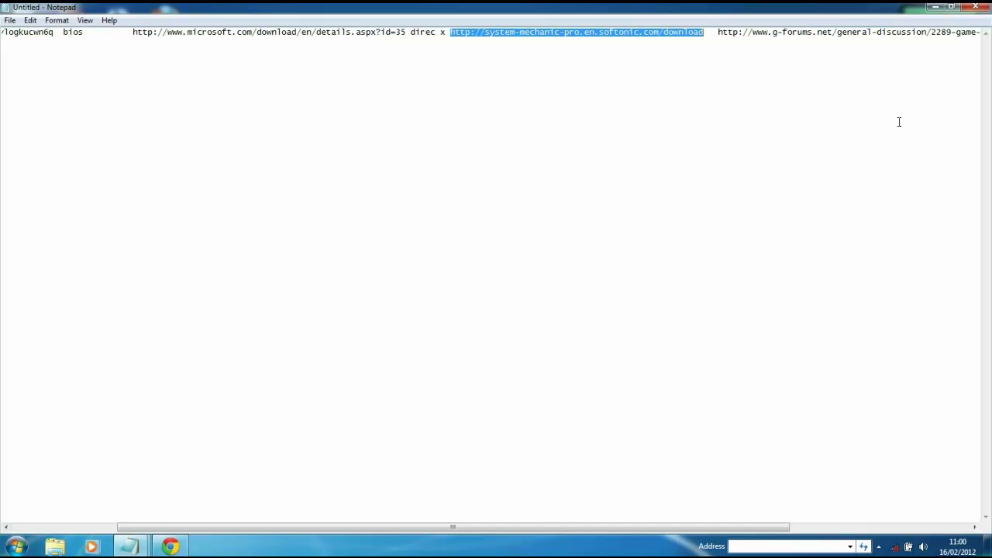
{"action": "left_click_drag", "start_coordinate": [758, 530], "coordinate": [904, 495]}
{"action": "left_click_drag", "start_coordinate": [853, 533], "coordinate": [856, 532]}
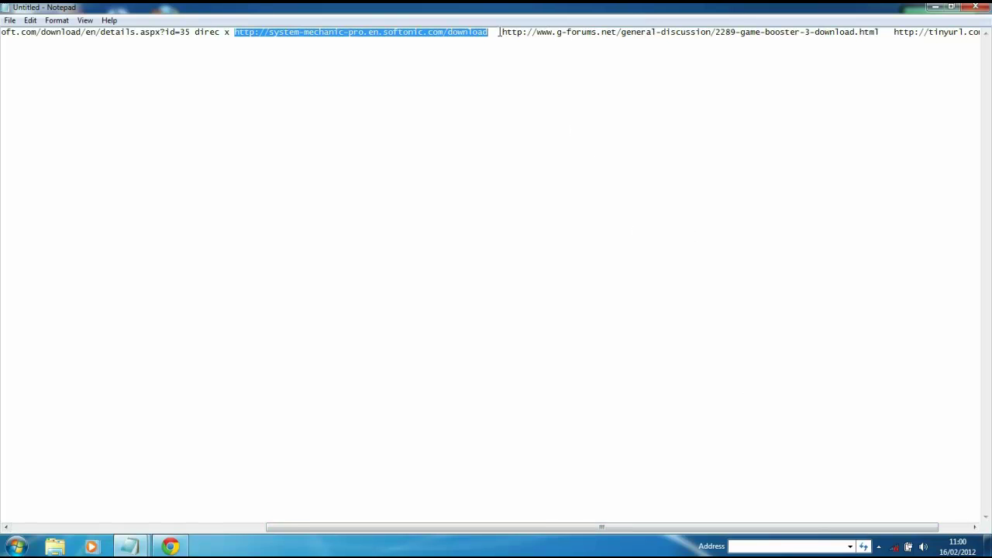
{"action": "left_click_drag", "start_coordinate": [499, 32], "coordinate": [880, 27]}
{"action": "key", "text": "ctrl+c"}
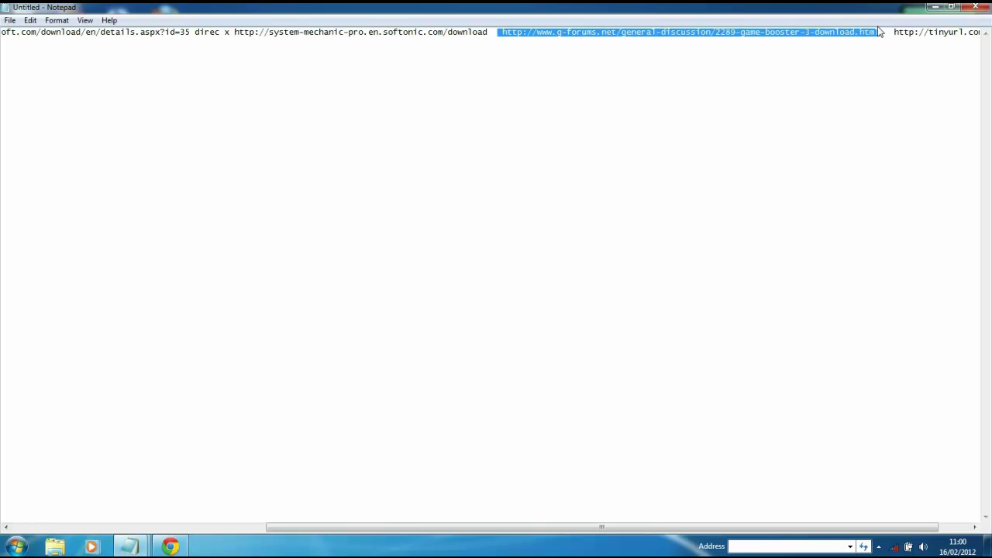
{"action": "left_click", "coordinate": [935, 7]}
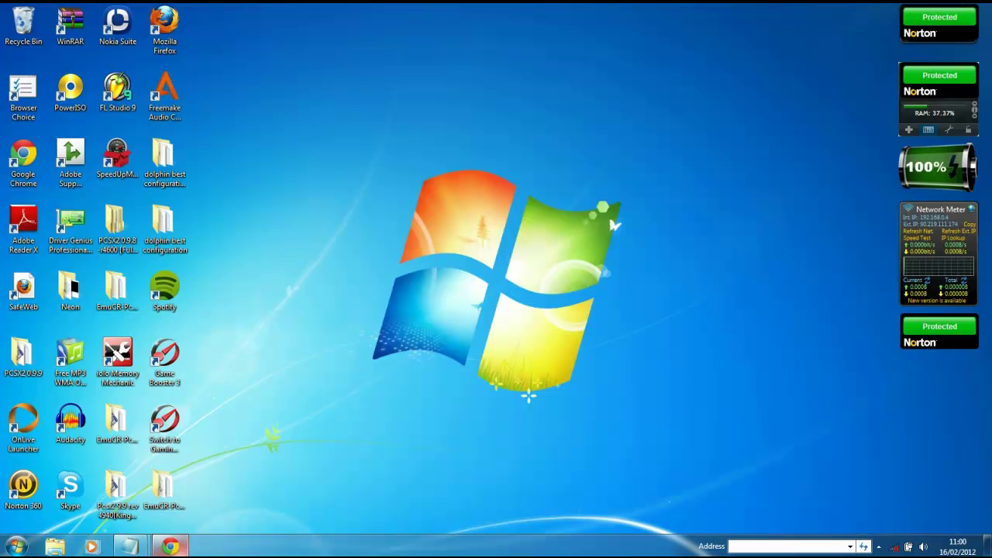
{"action": "left_click", "coordinate": [171, 547]}
{"action": "left_click", "coordinate": [367, 30]}
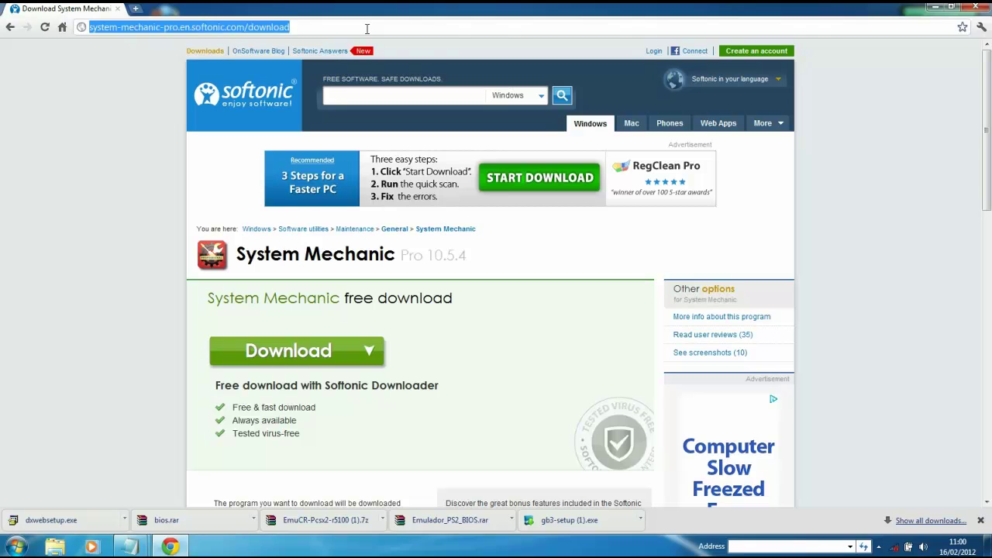
{"action": "key", "text": "ctrl+v"}
{"action": "key", "text": "Return"}
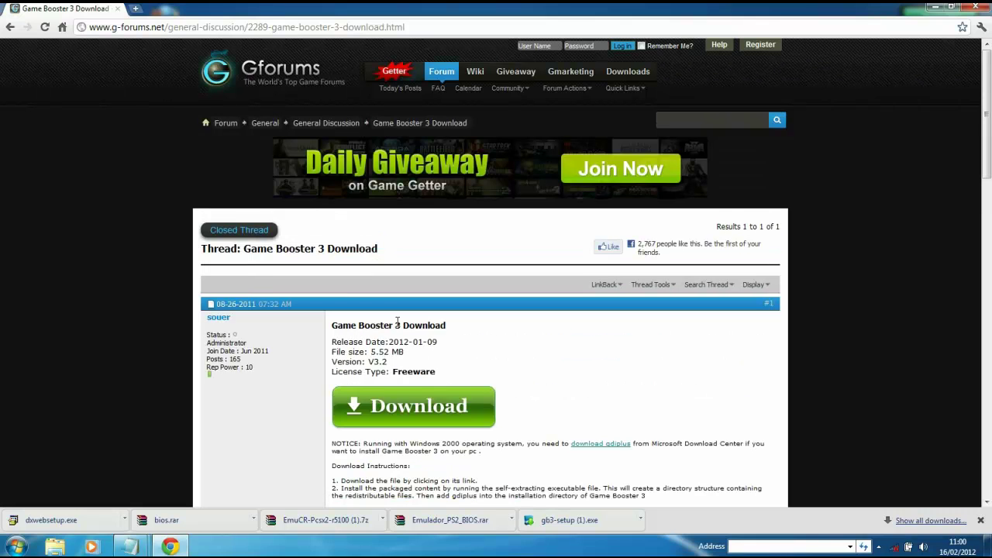
{"action": "left_click", "coordinate": [424, 405]}
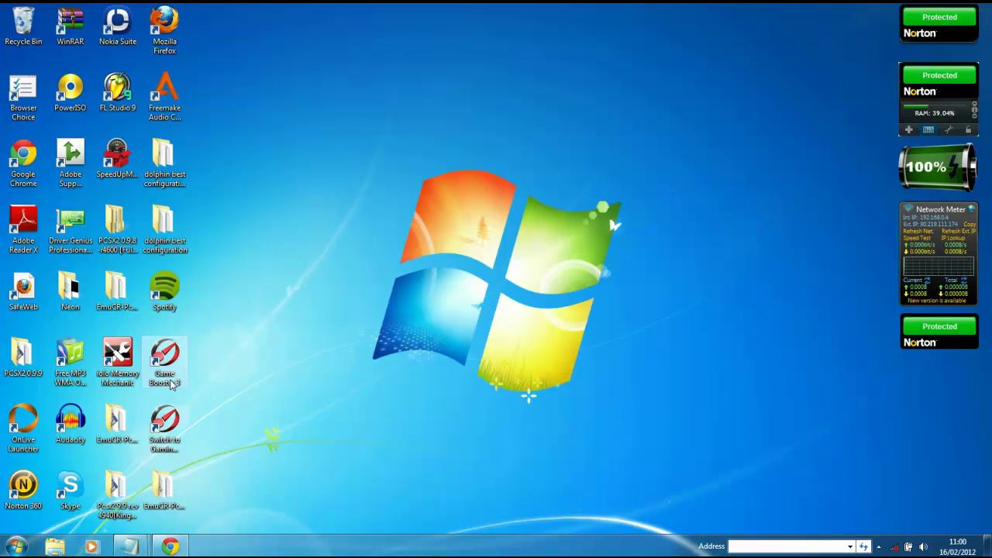
Close the browser, and close the Notepad list of required items without saving it.
{"action": "left_click", "coordinate": [170, 547]}
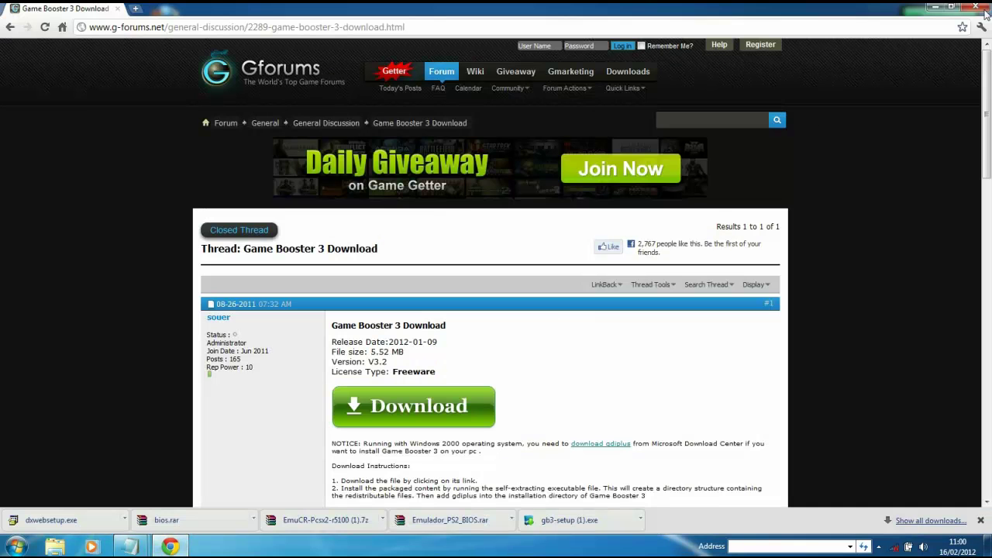
{"action": "key", "text": "alt+F4"}
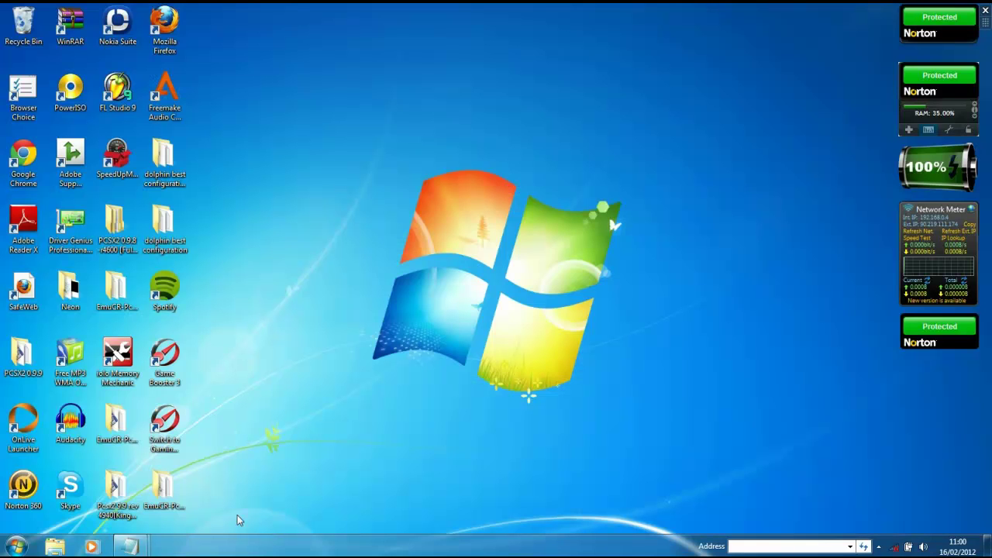
{"action": "left_click", "coordinate": [128, 548]}
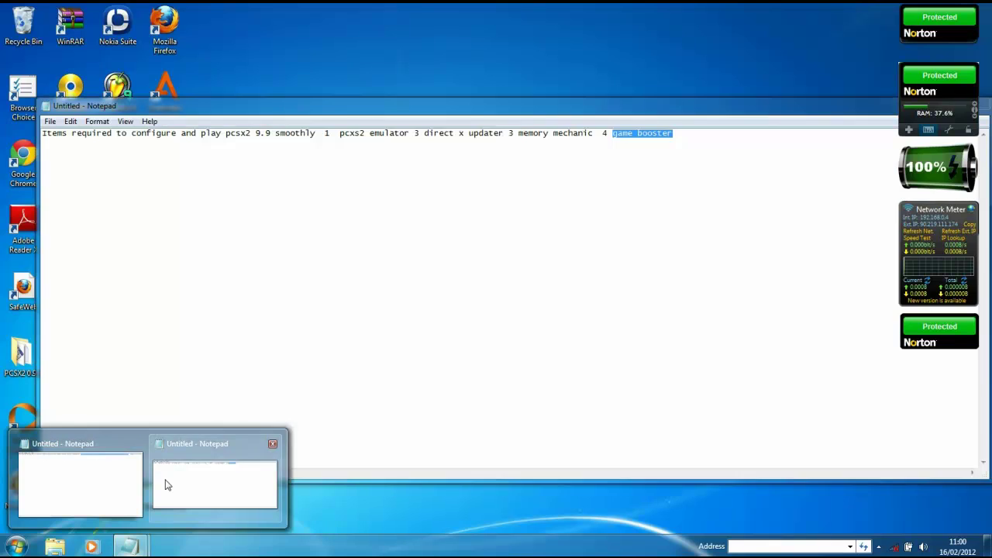
{"action": "left_click", "coordinate": [164, 482]}
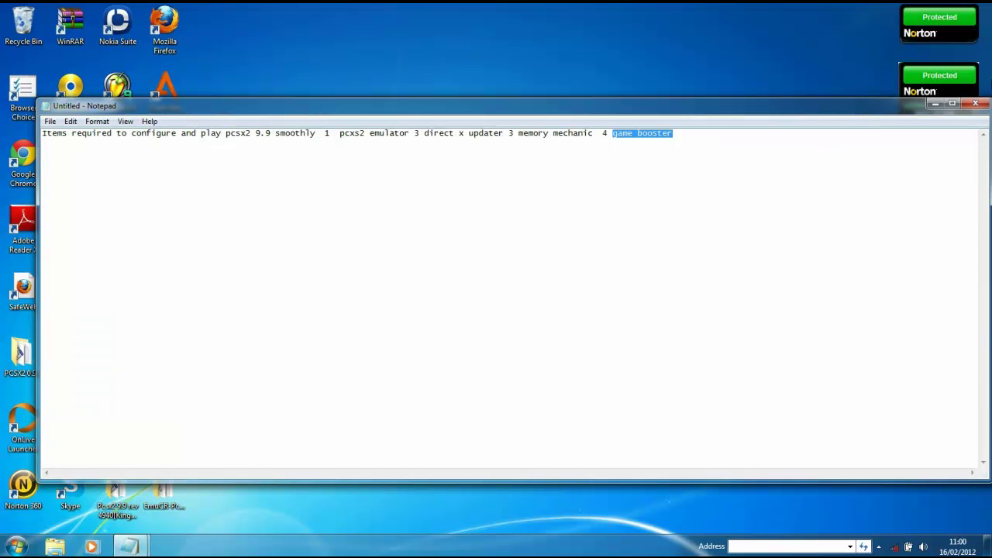
{"action": "left_click", "coordinate": [975, 104]}
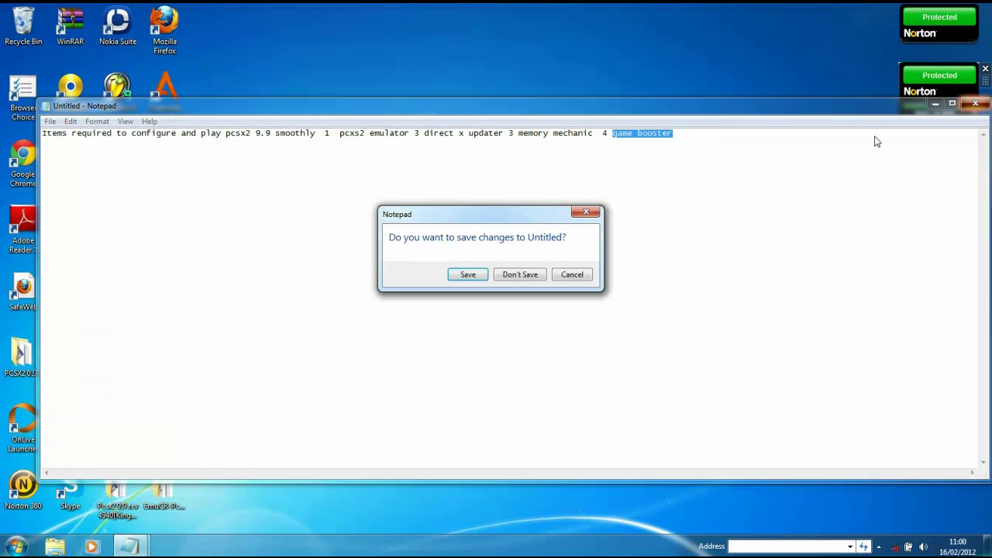
{"action": "left_click", "coordinate": [527, 276]}
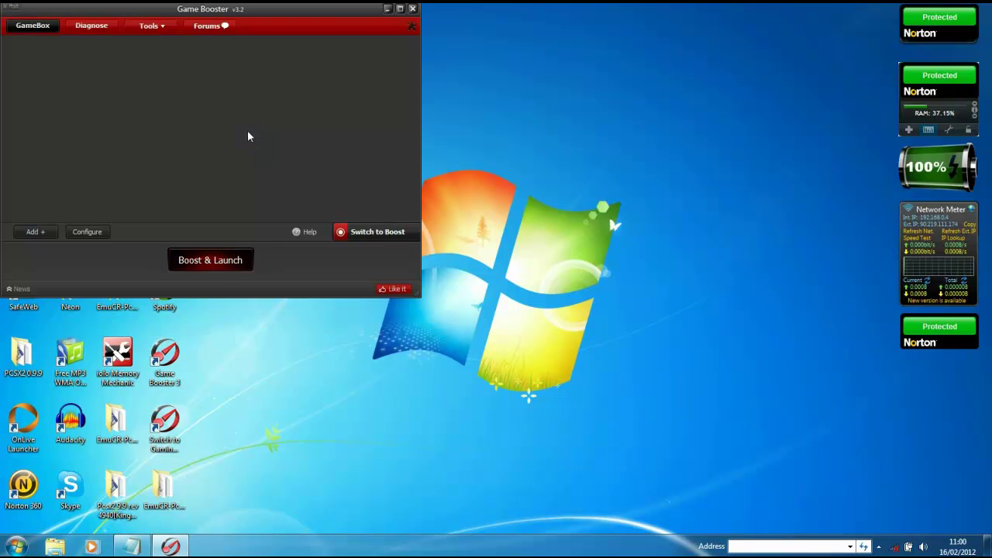
Add pcsx2 from the desktop folder EmuCR-Pcsx2-r5100 to Game Booster's GameBox, and boost and launch it.
{"action": "left_click", "coordinate": [37, 232]}
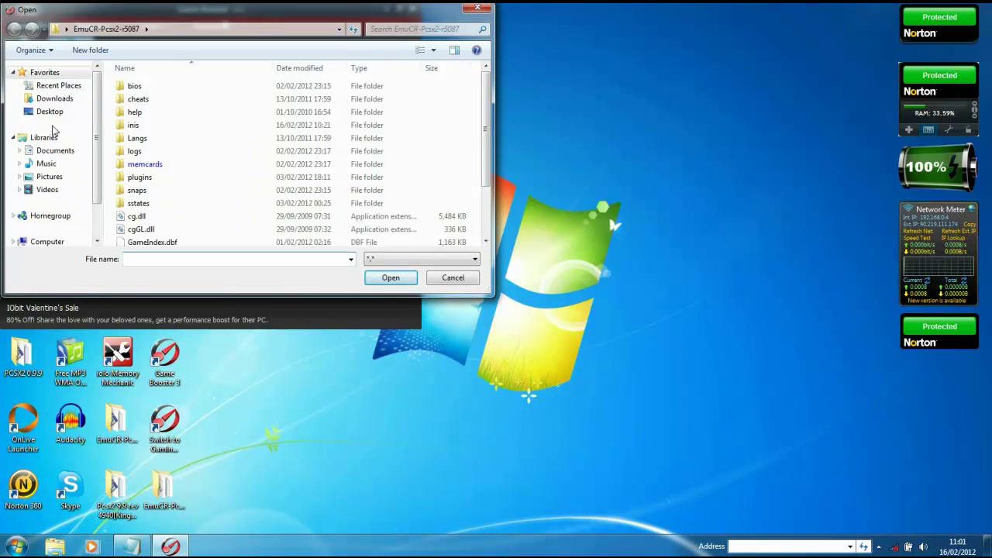
{"action": "left_click", "coordinate": [50, 114]}
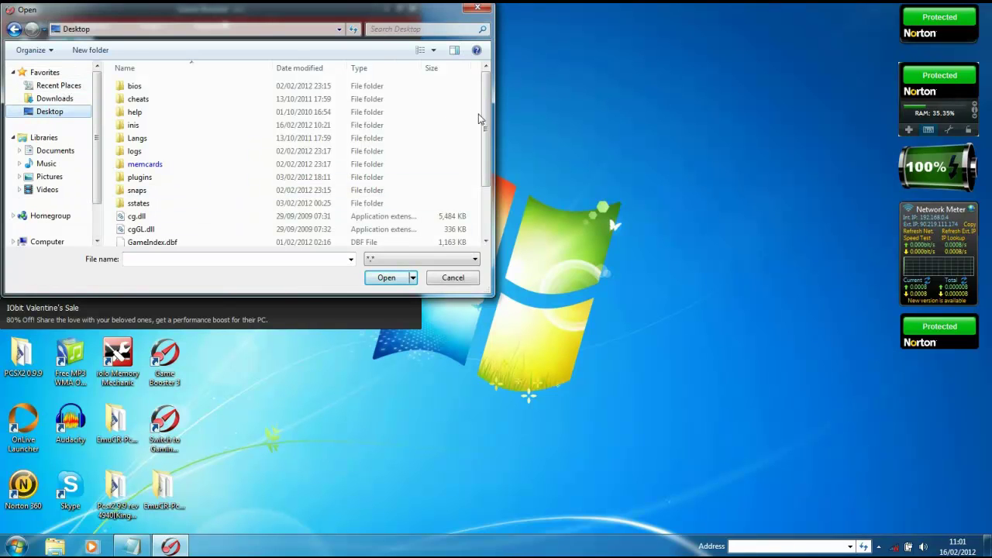
{"action": "scroll", "coordinate": [481, 118], "scroll_direction": "up", "scroll_amount": 10}
{"action": "left_click_drag", "start_coordinate": [485, 97], "coordinate": [487, 194]}
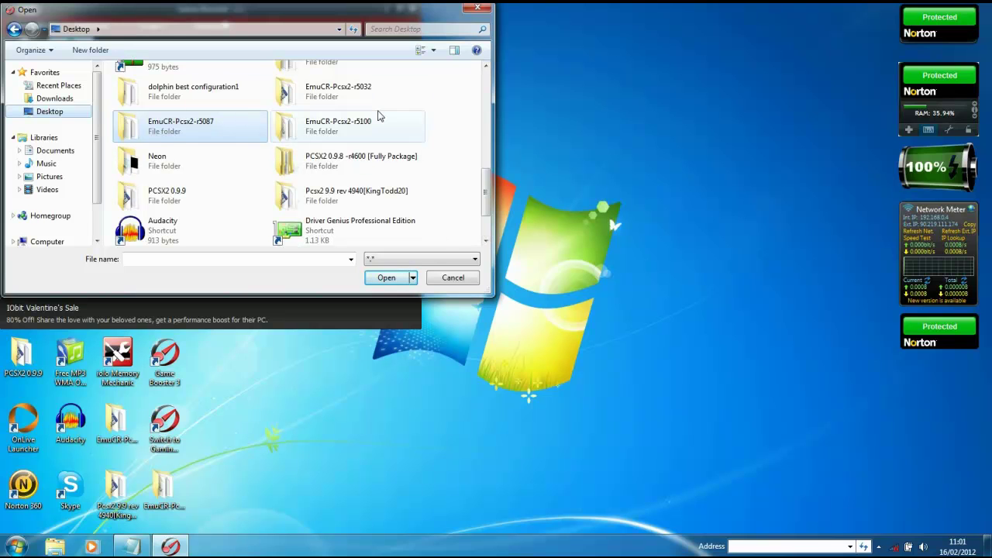
{"action": "left_click", "coordinate": [371, 116]}
{"action": "double_click", "coordinate": [353, 128]}
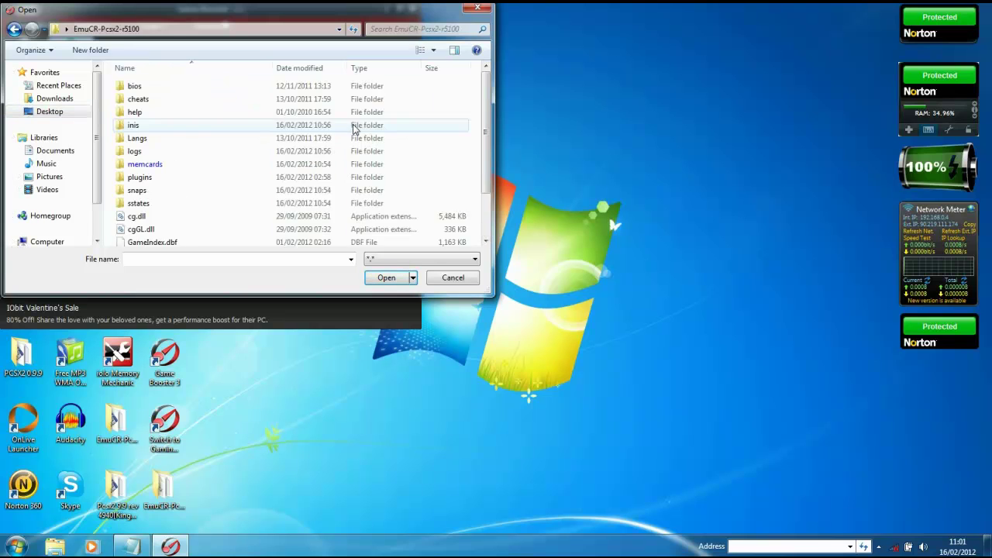
{"action": "left_click_drag", "start_coordinate": [484, 176], "coordinate": [485, 217]}
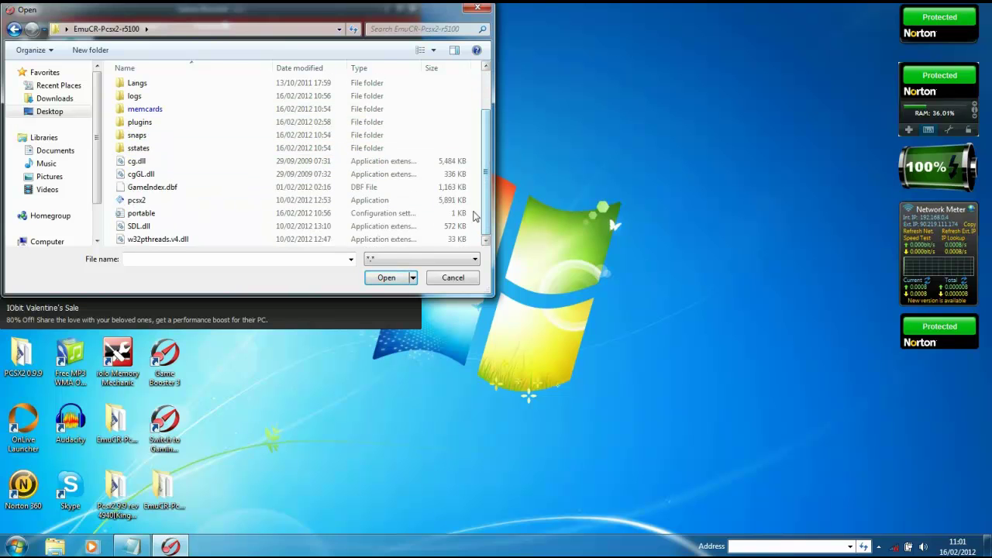
{"action": "left_click", "coordinate": [132, 201]}
{"action": "left_click", "coordinate": [385, 277]}
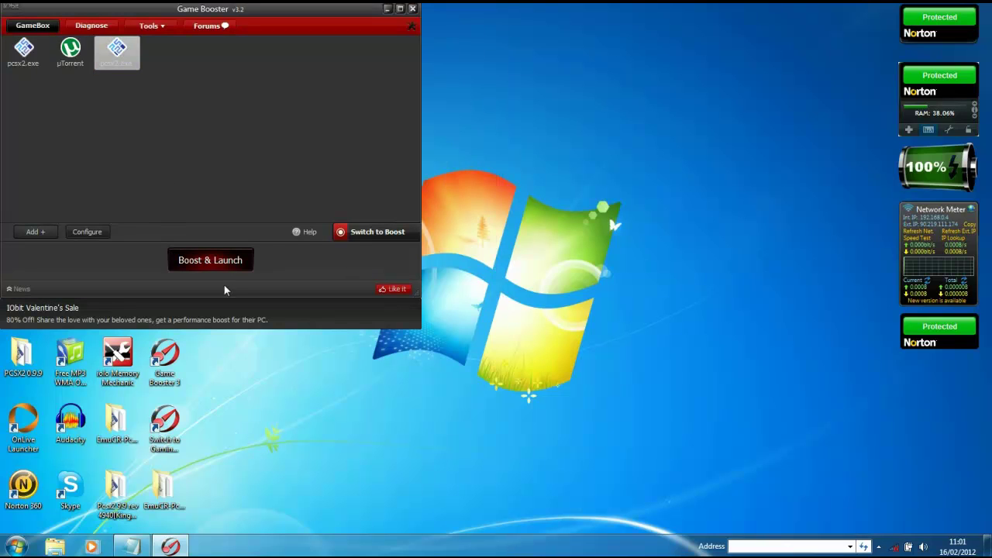
{"action": "left_click", "coordinate": [216, 263]}
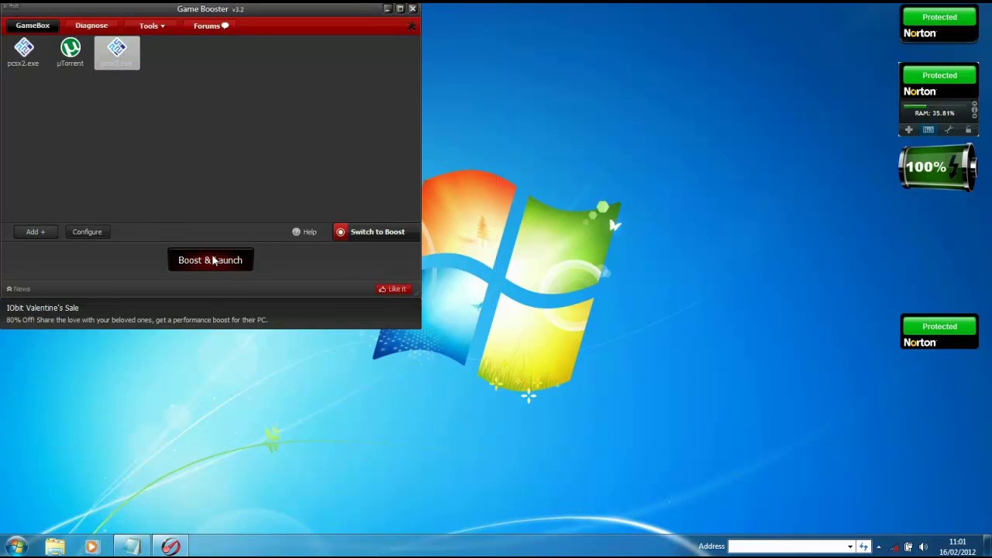